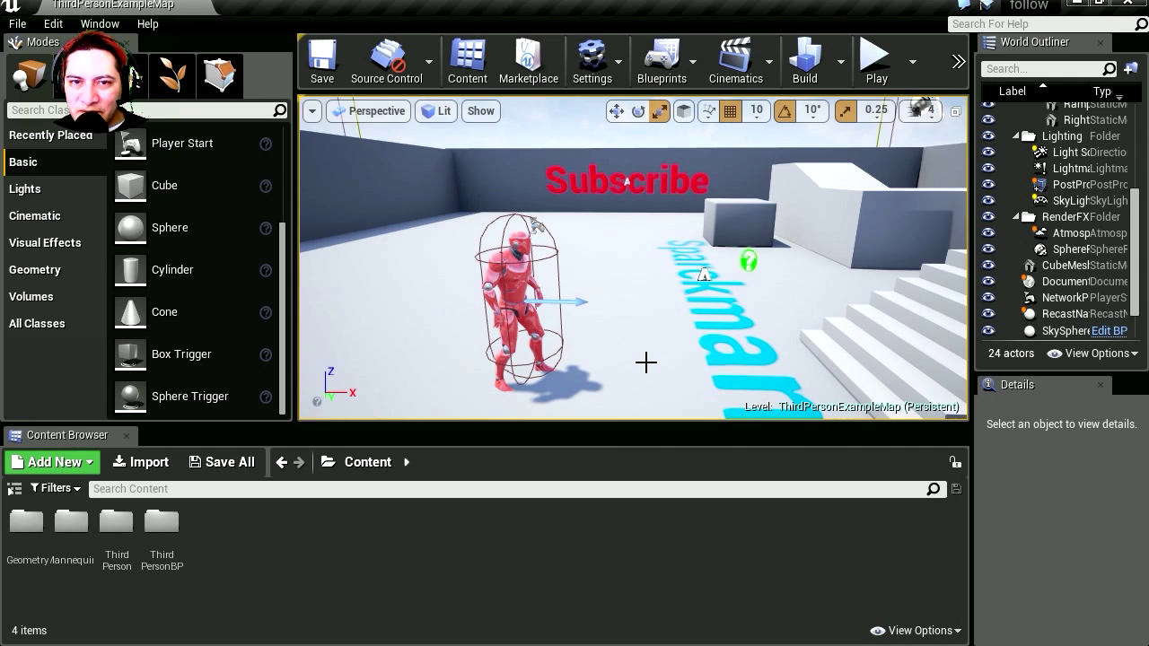
- Orbit the viewport around the level and fly toward the Subscribe wall
right_click_drag(646, 362, 646, 362)
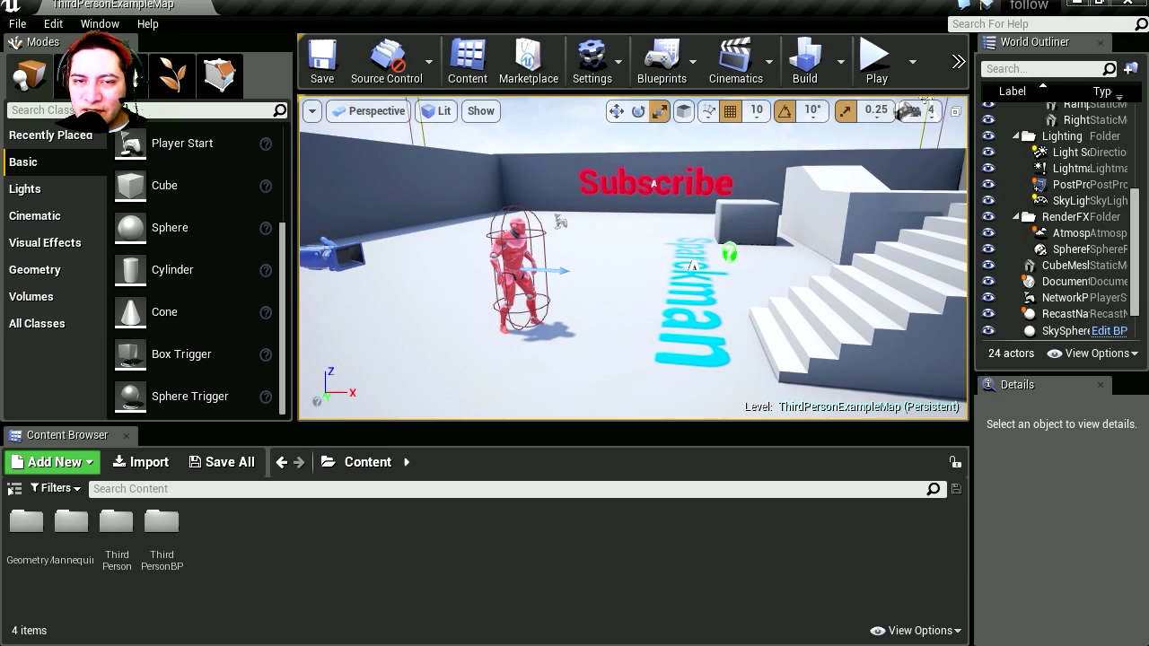
right_click_drag(646, 362, 646, 362)
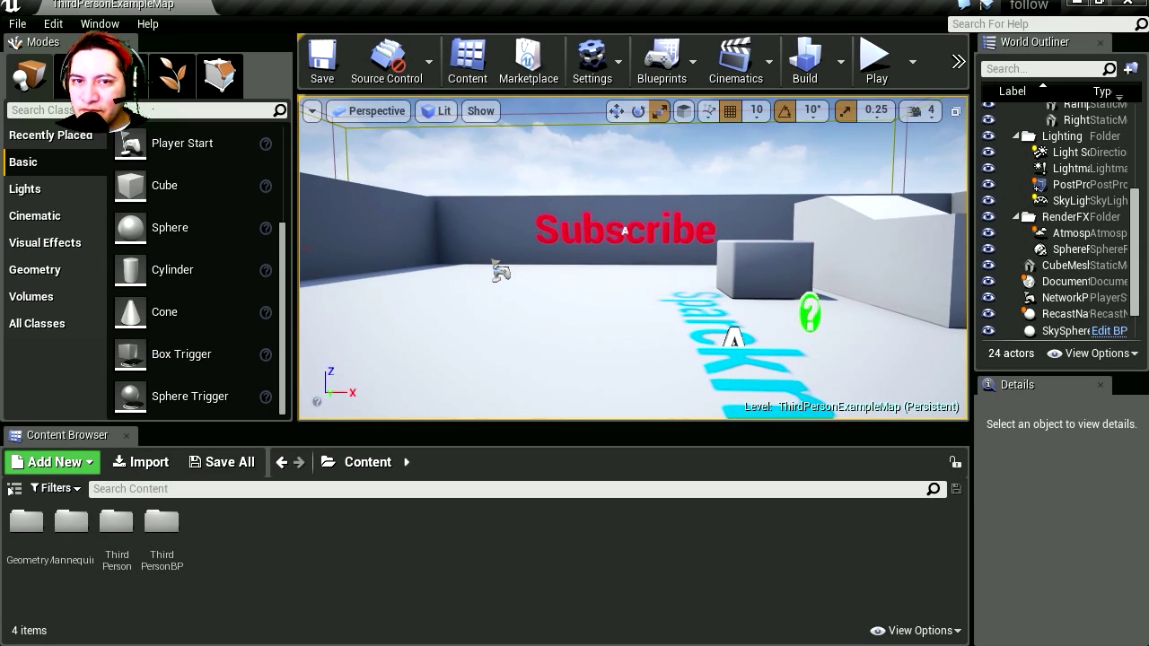
- Play-test the map, running up the stairs, jumping off the ramp and heading toward the Subscribe wall
key("alt+p")
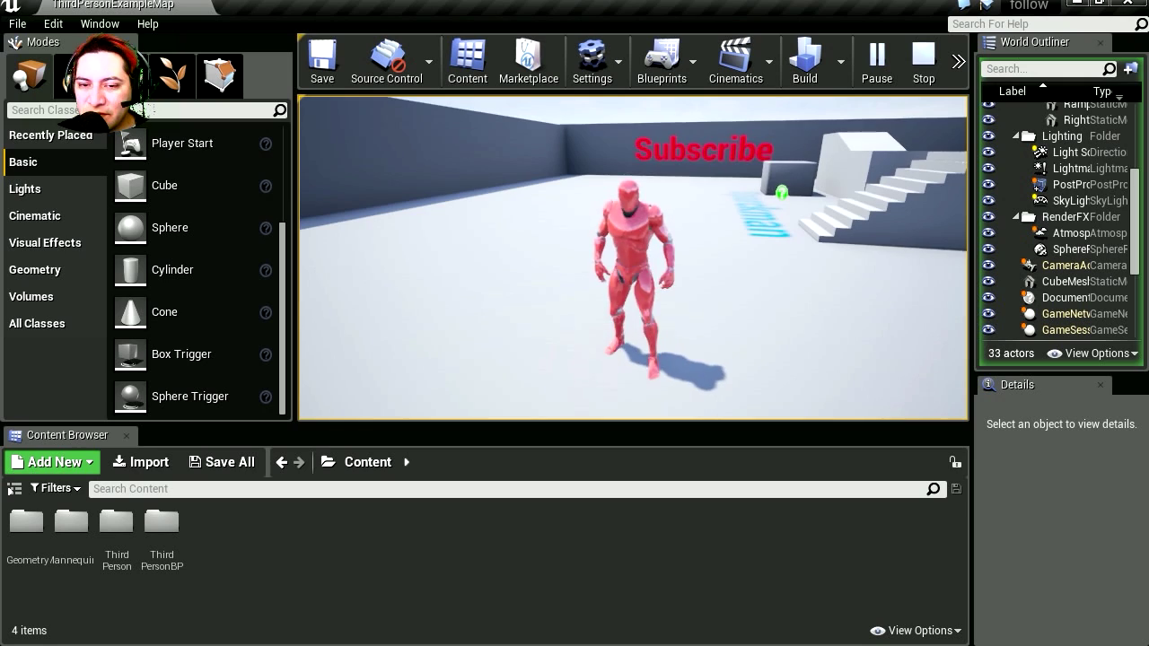
key("w")
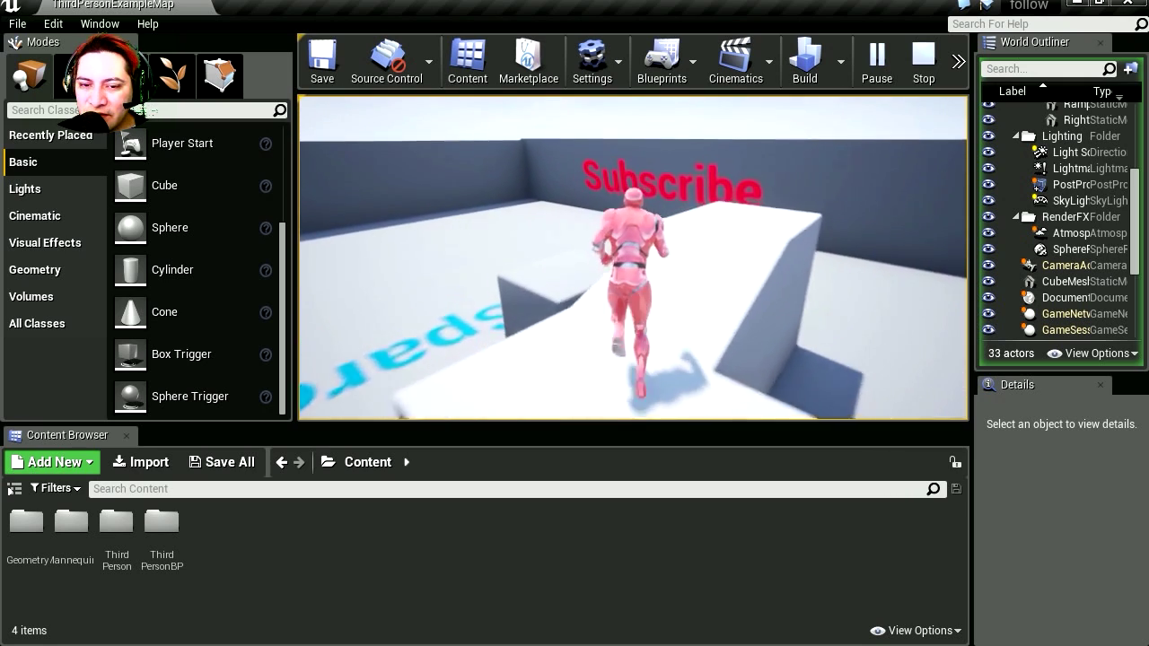
key("space")
key("w")
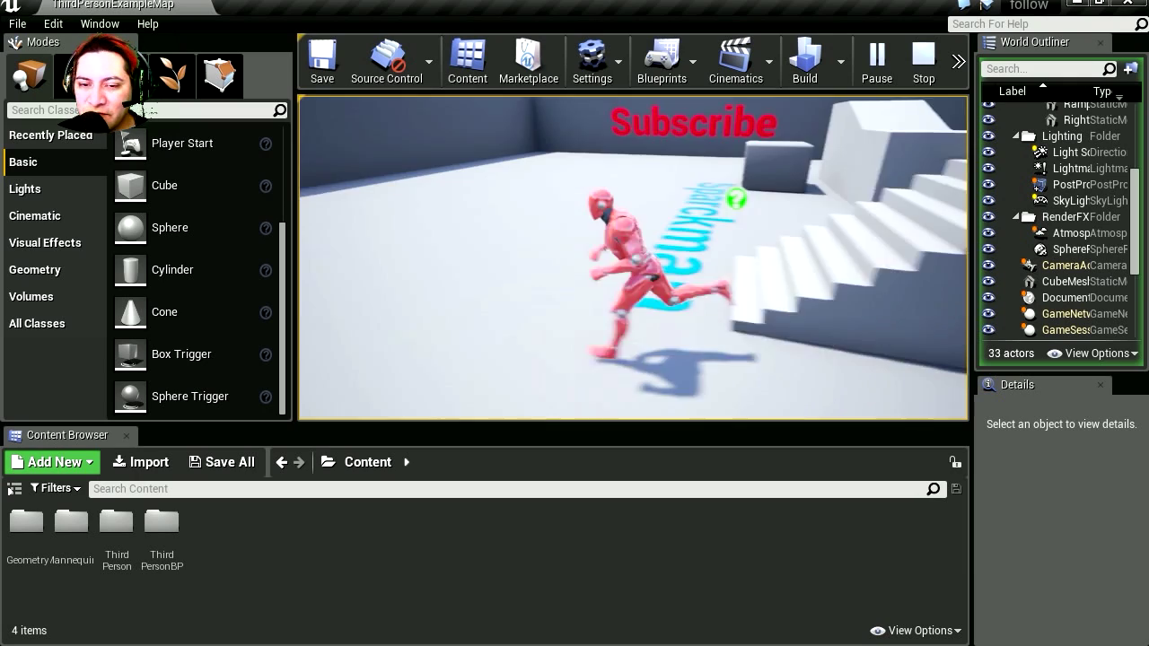
key("w")
key("w")
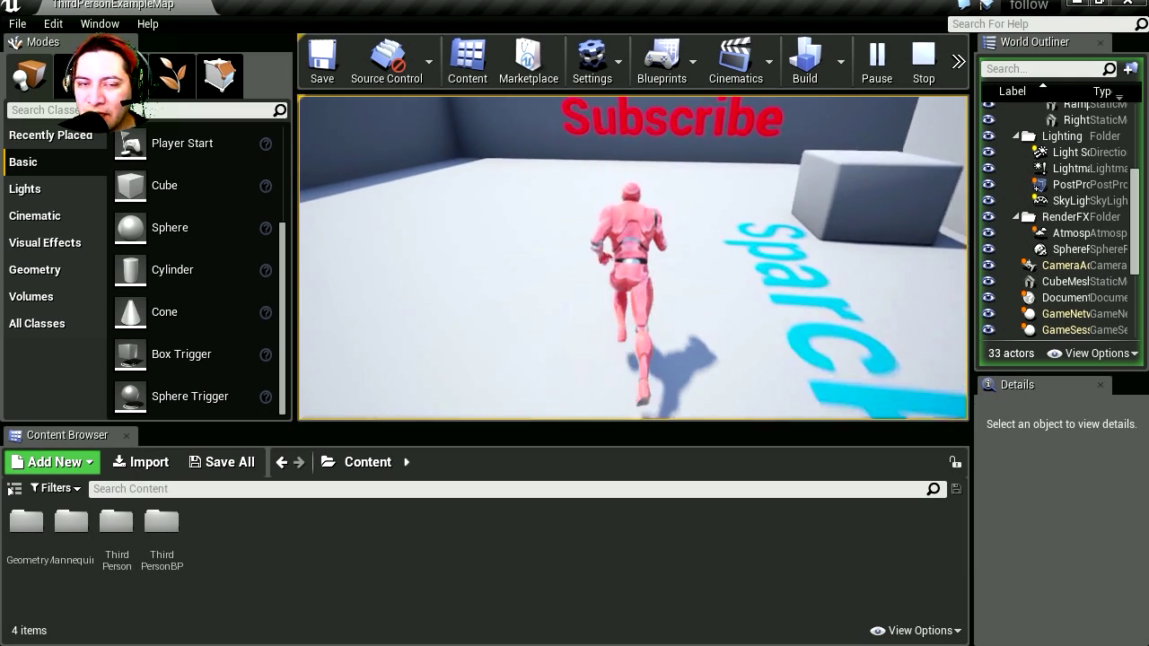
- Stop the play test and duplicate ThirdPersonBP's ThirdPersonCharacter blueprint as ROBOT
key("Escape")
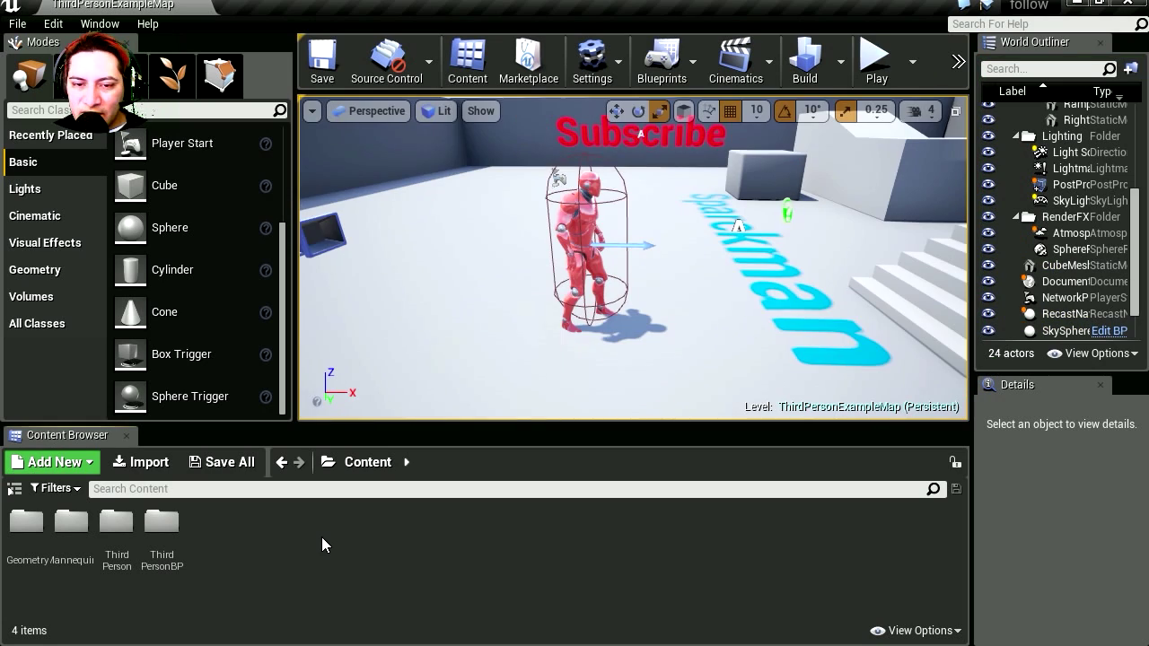
double_click(166, 531)
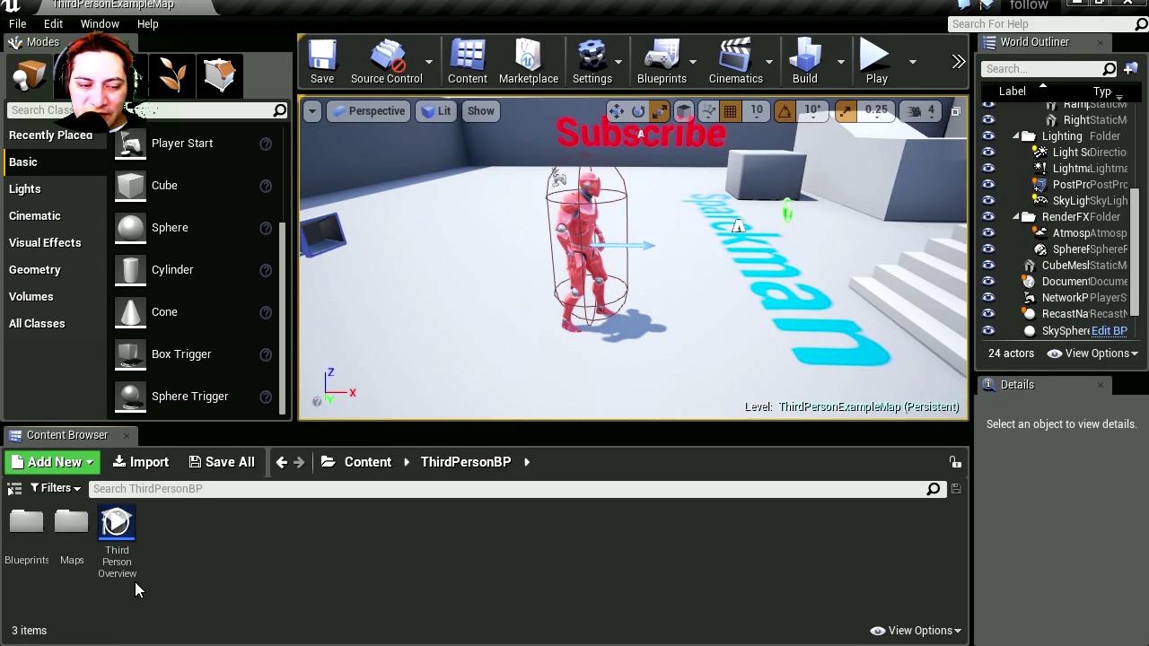
double_click(25, 525)
left_click(32, 527)
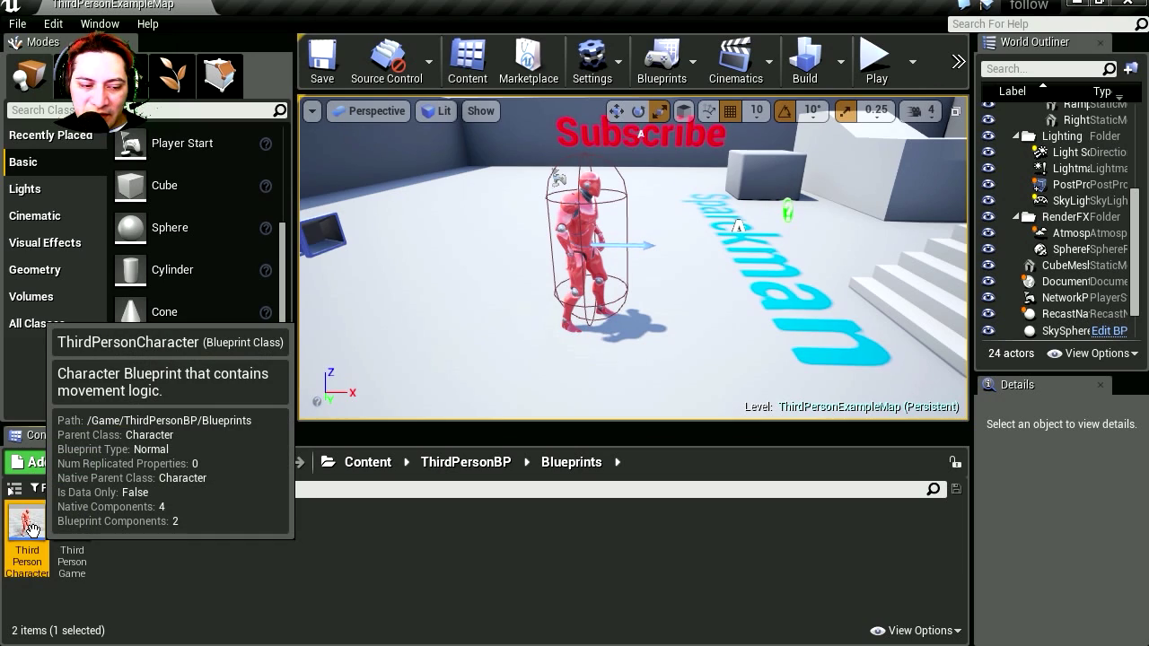
right_click(33, 528)
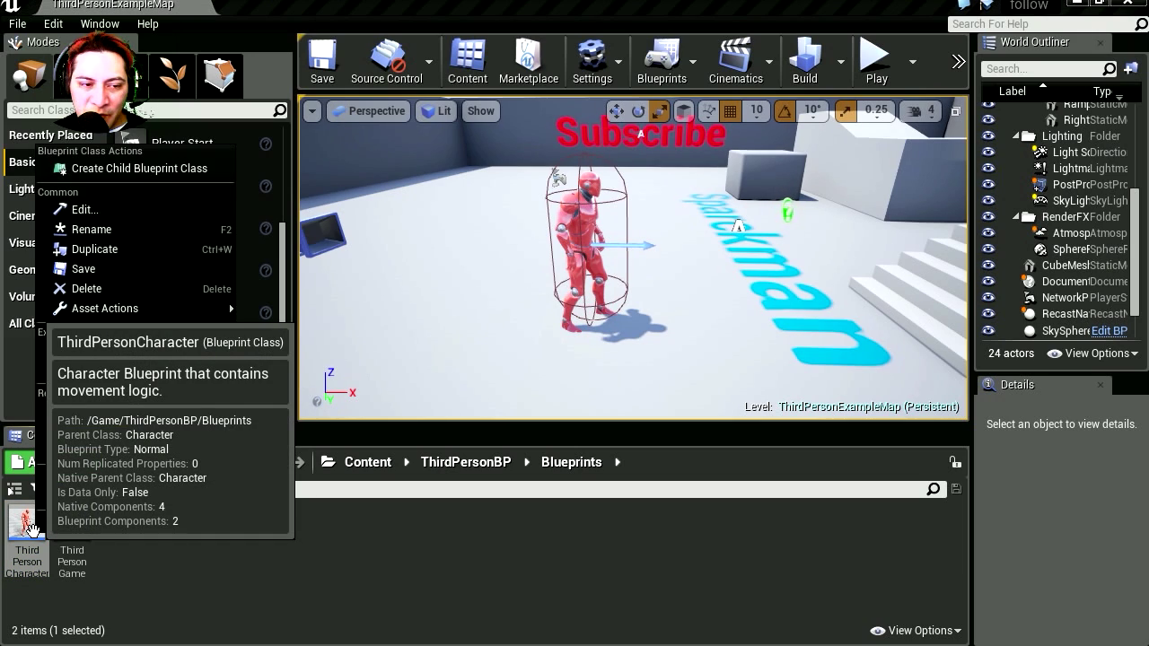
left_click(115, 249)
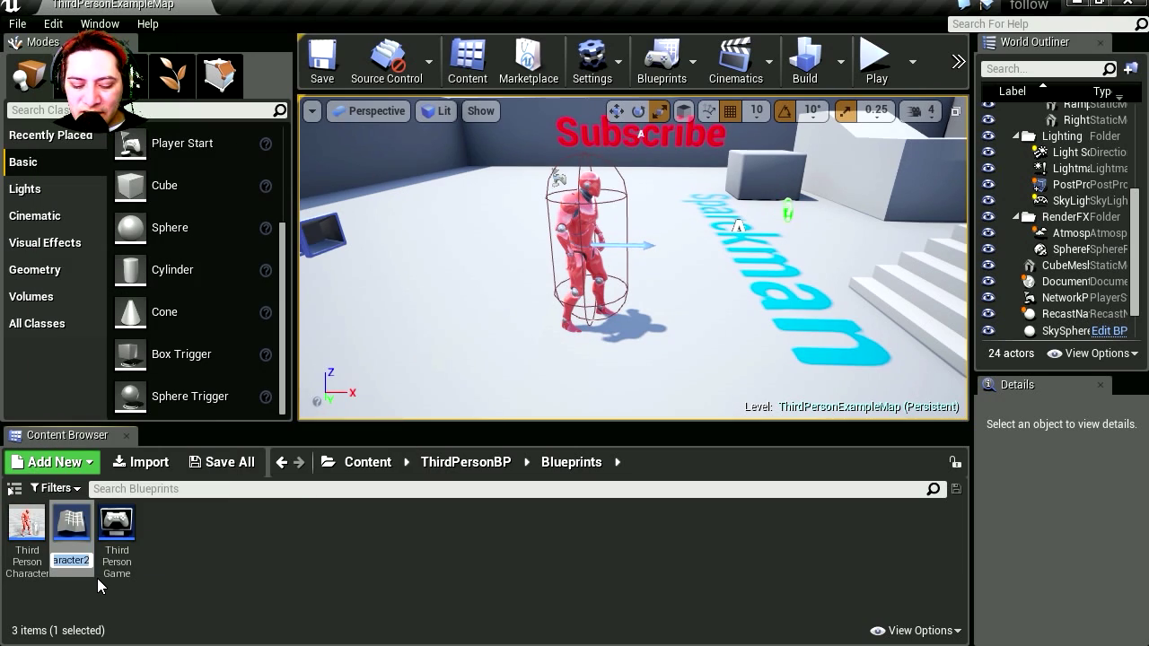
type("ROBO")
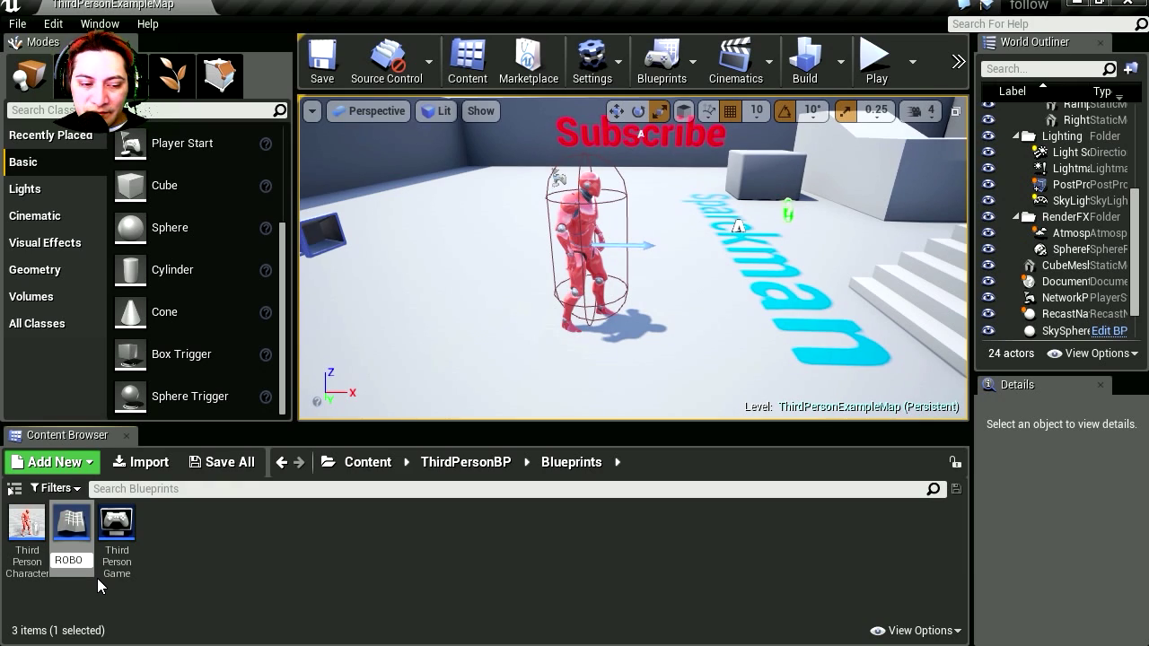
type("T")
key("Return")
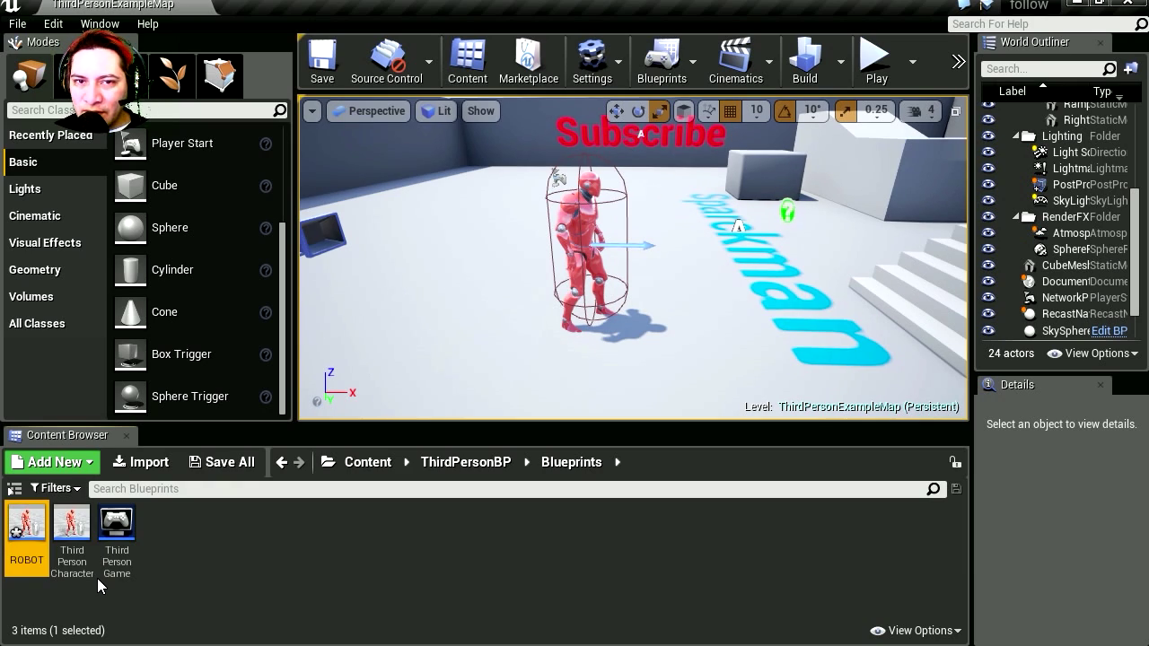
- Place a ROBOT actor in the level and frame the view down on it
left_click_drag(26, 525, 507, 184)
key("f")
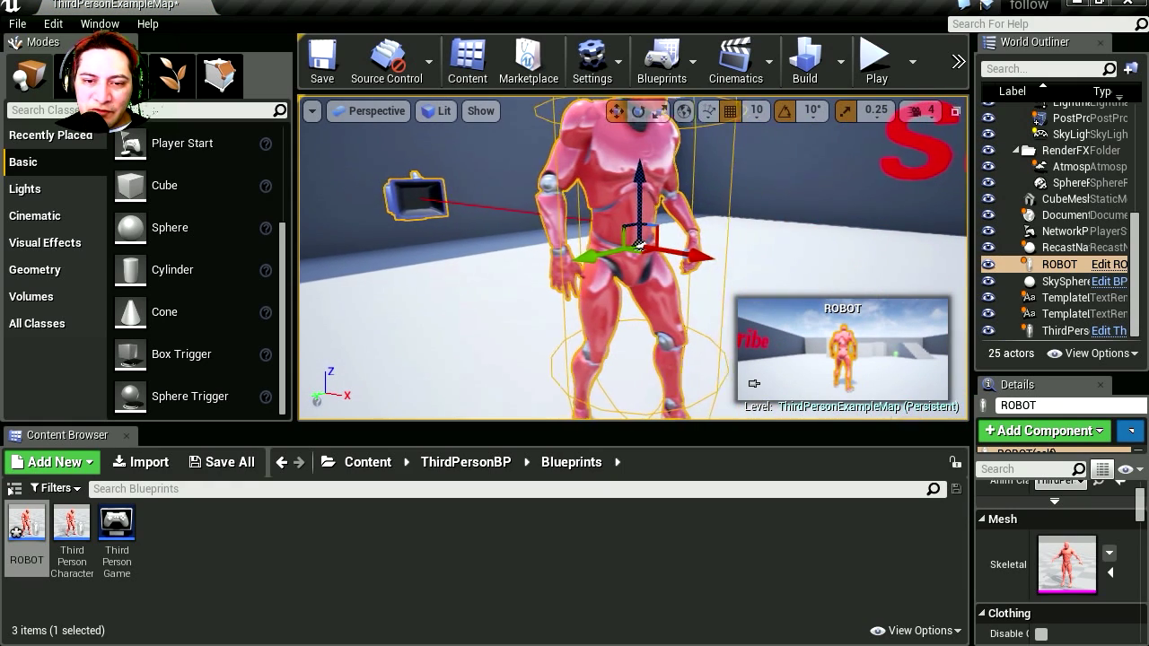
left_click_drag(637, 242, 606, 327, "alt")
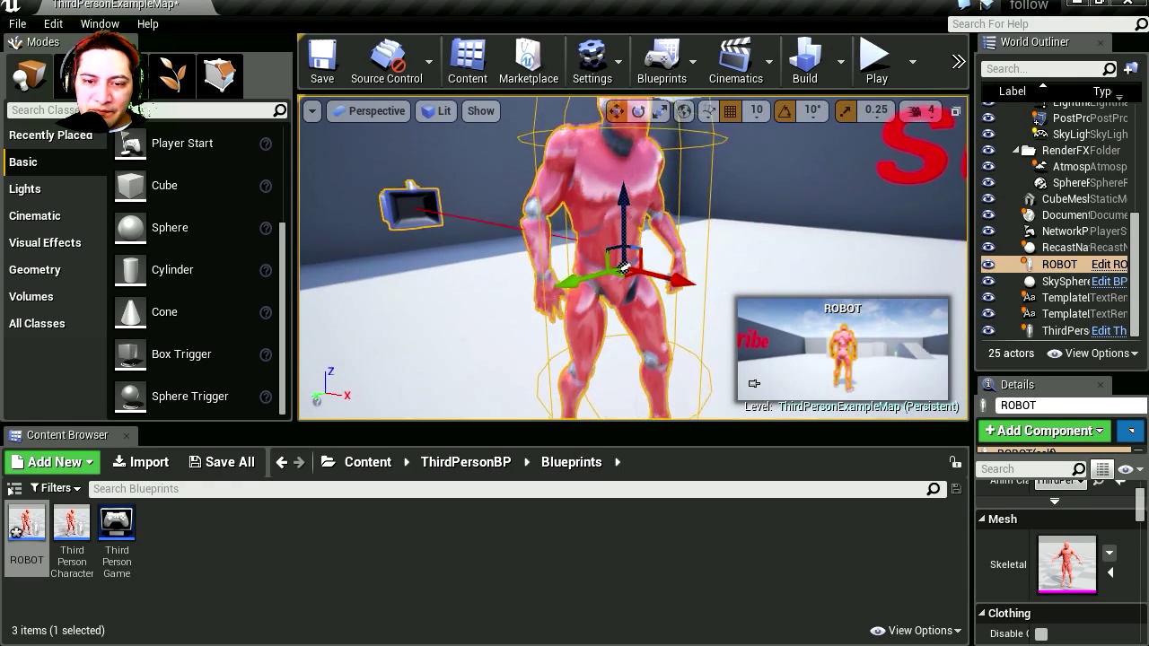
- Open ROBOT and delete the jump, touch and mouse input groups plus two leftover nodes
double_click(18, 533)
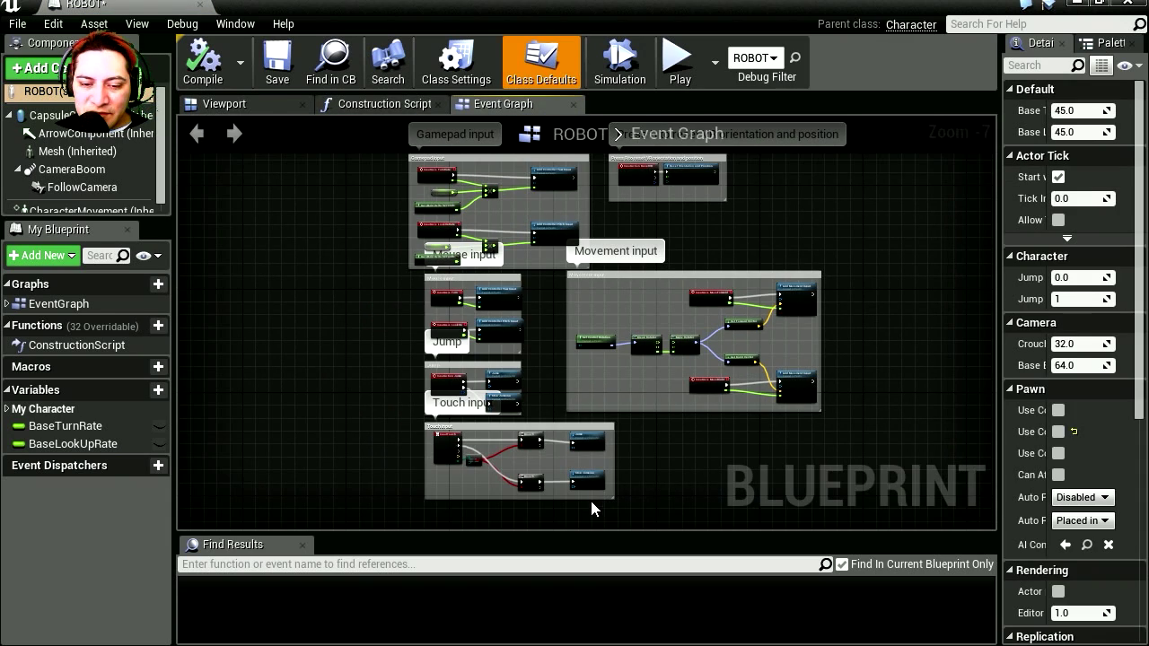
right_click_drag(591, 509, 485, 487)
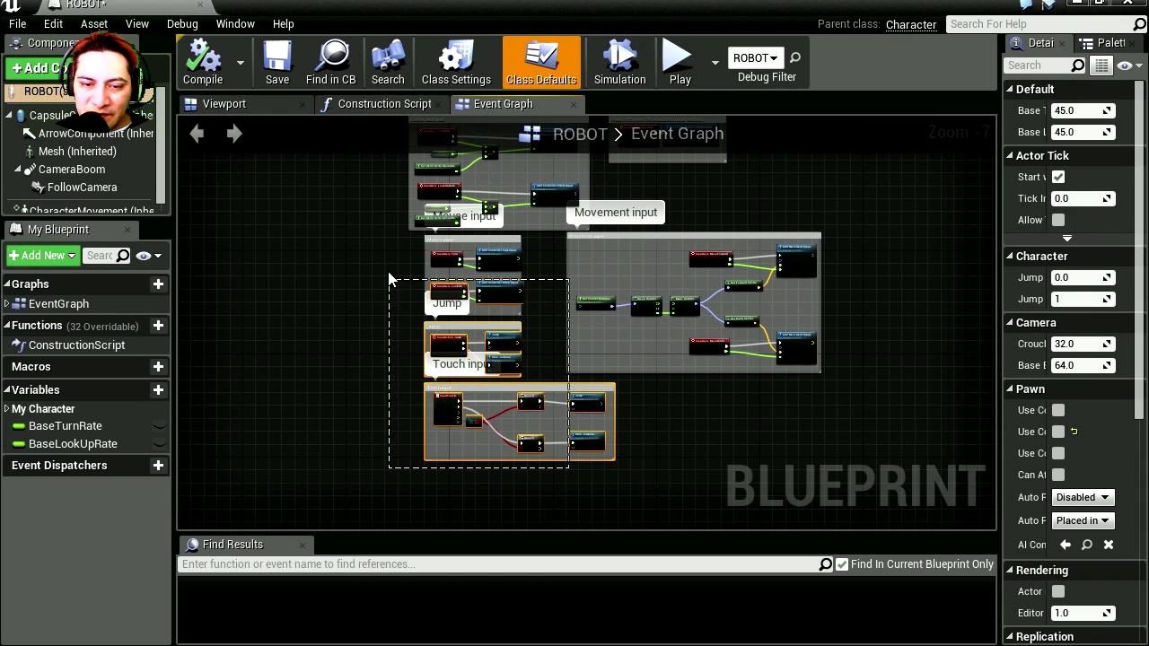
left_click_drag(568, 466, 381, 144)
key("Delete")
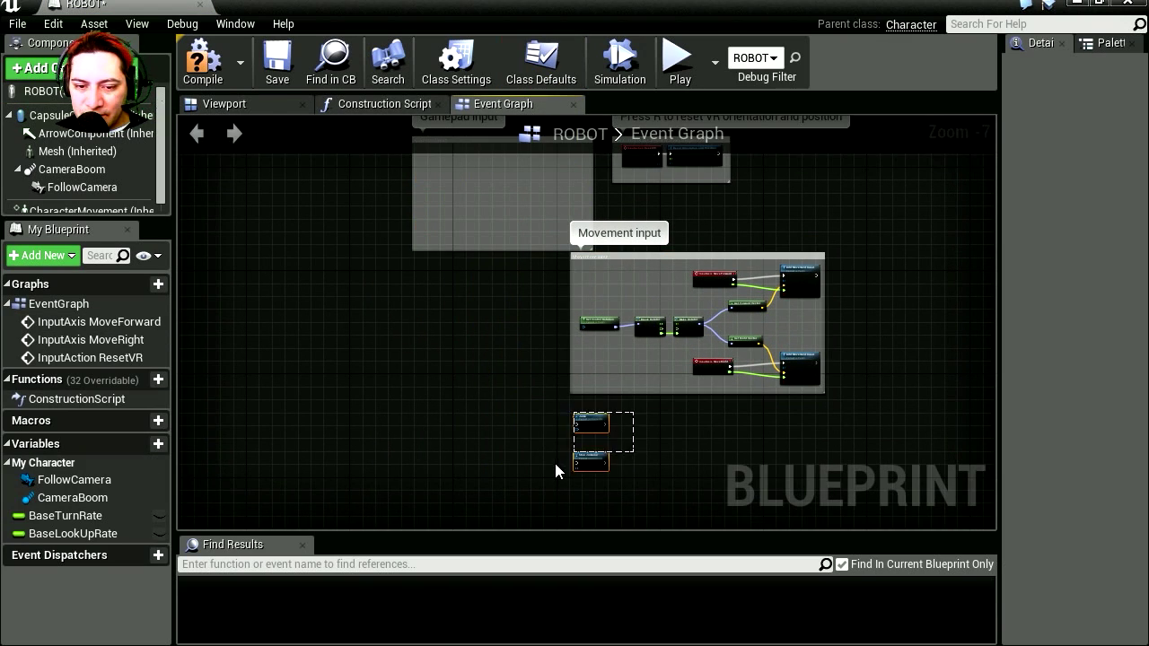
key("Delete")
- Delete the Gamepad input comment group, leaving only the movement and VR-reset groups
right_click_drag(537, 269, 521, 397)
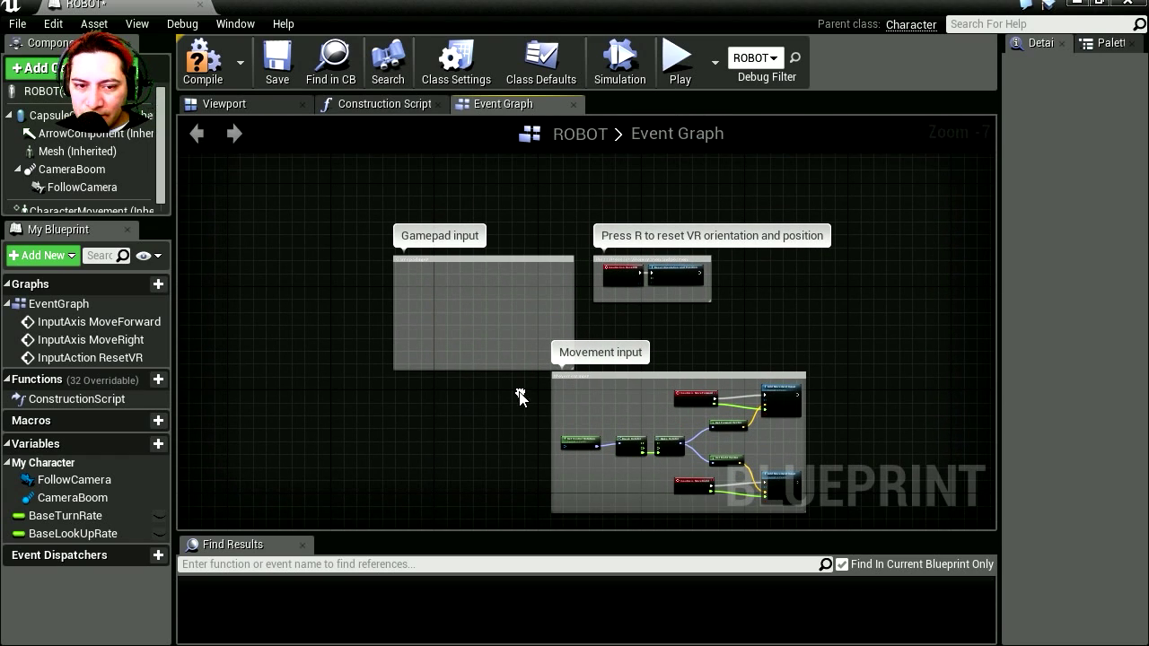
left_click(492, 260)
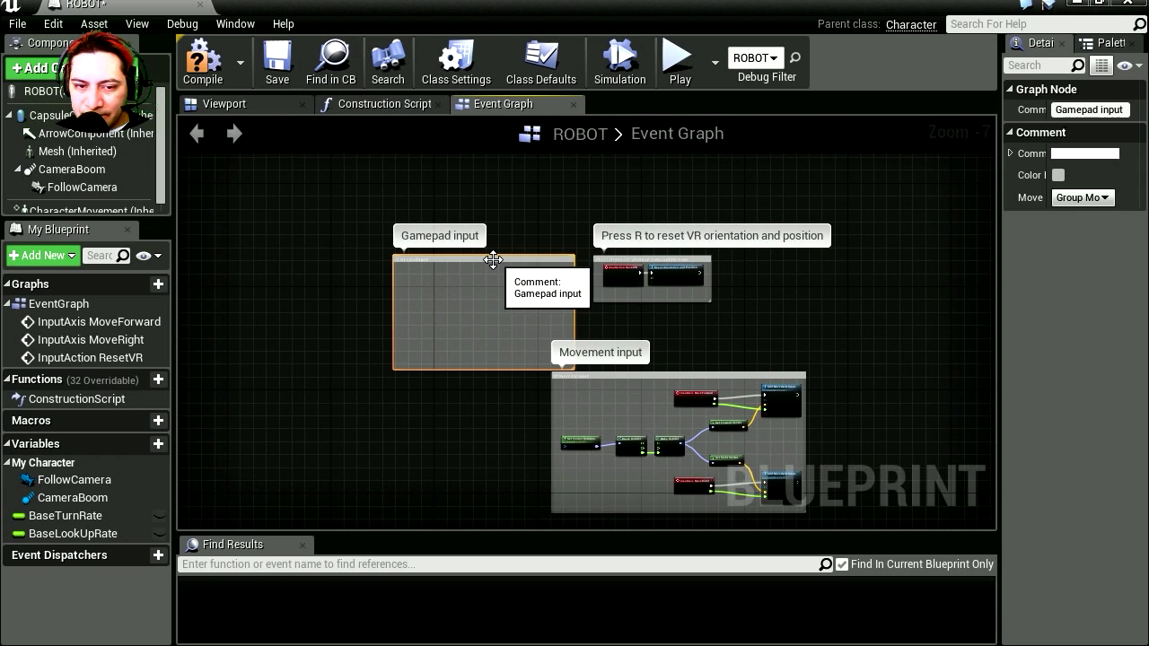
key("Delete")
right_click_drag(503, 276, 501, 224)
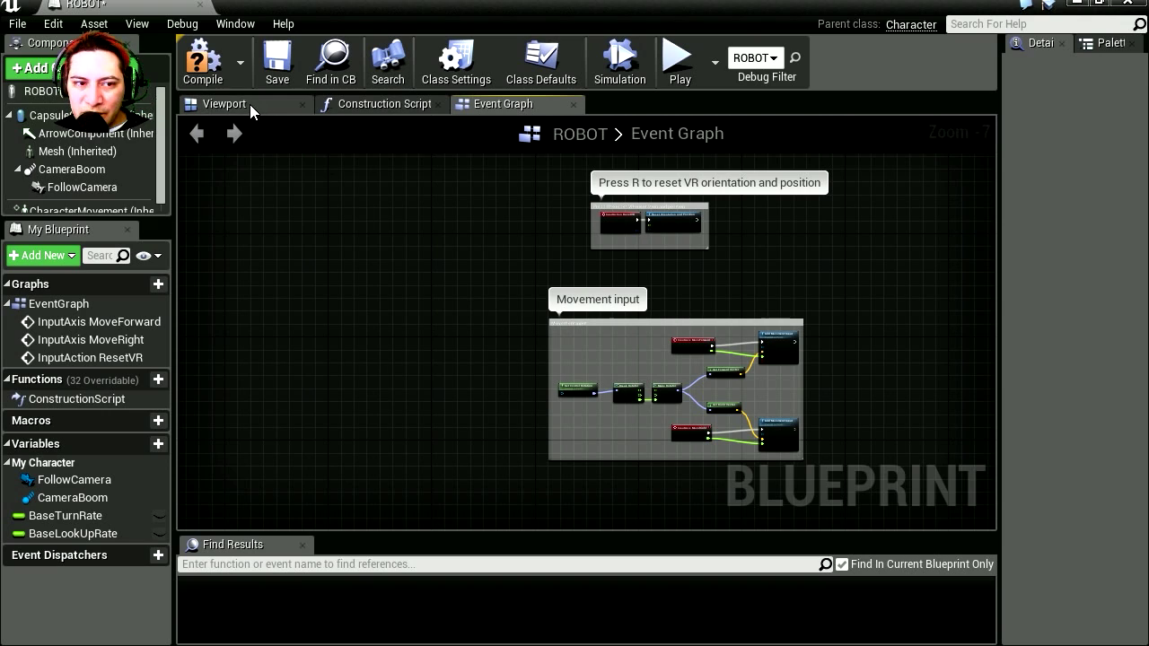
left_click(223, 104)
- Delete the FollowCamera and CameraBoom components from ROBOT
left_click(329, 288)
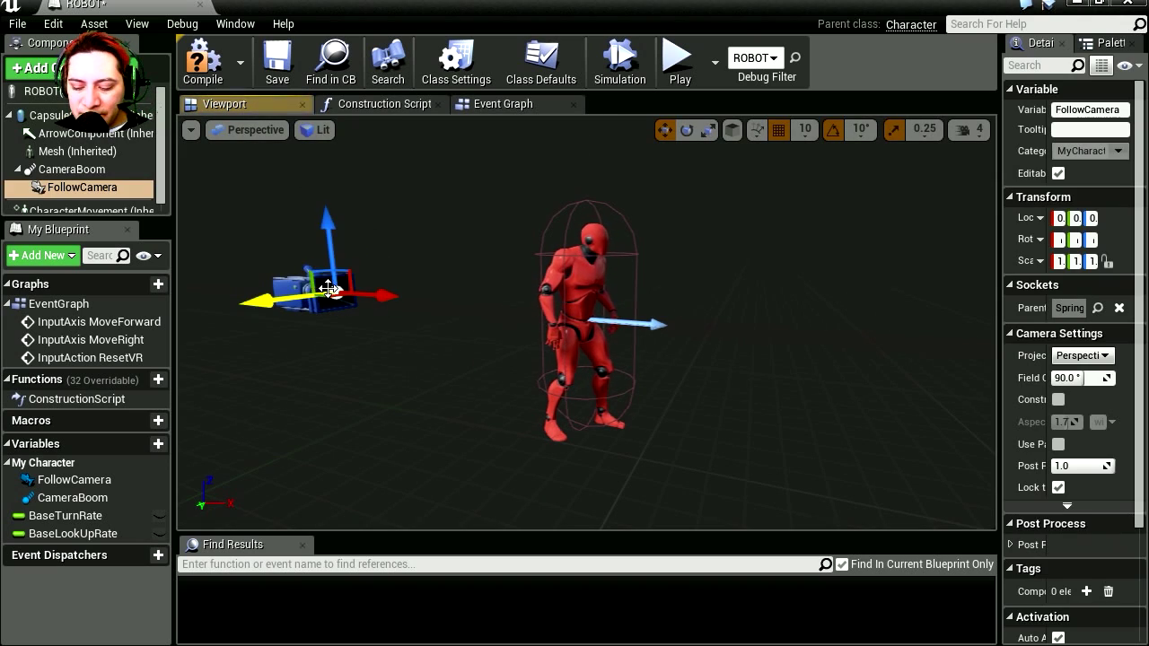
key("Delete")
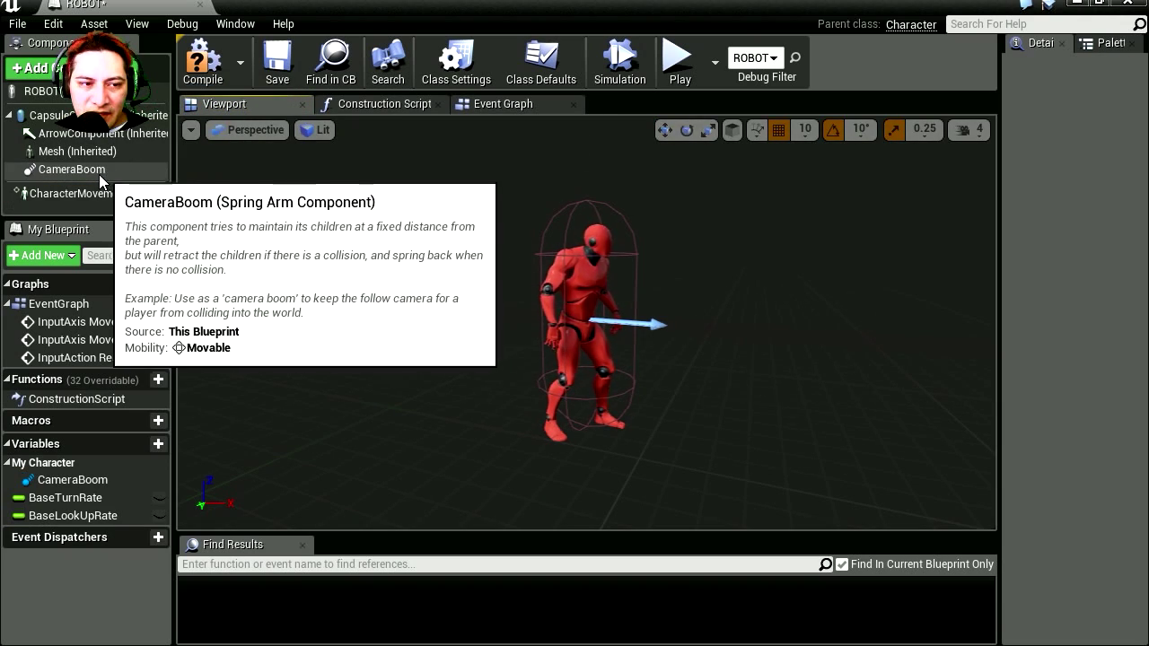
left_click(120, 172)
key("Delete")
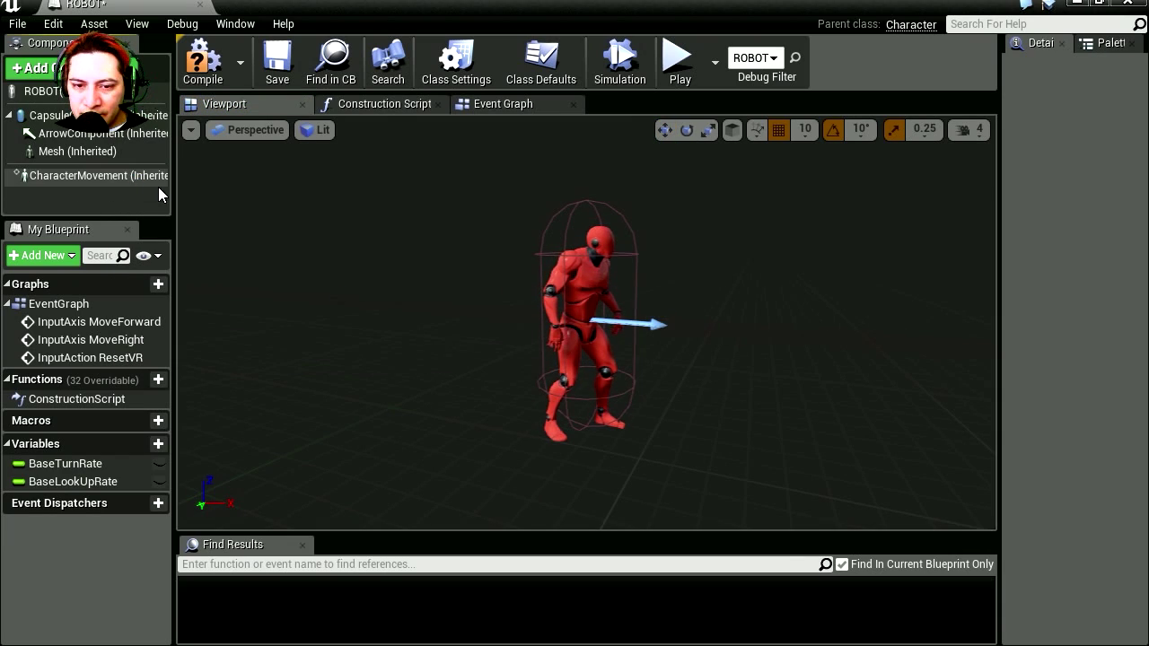
left_click(93, 72)
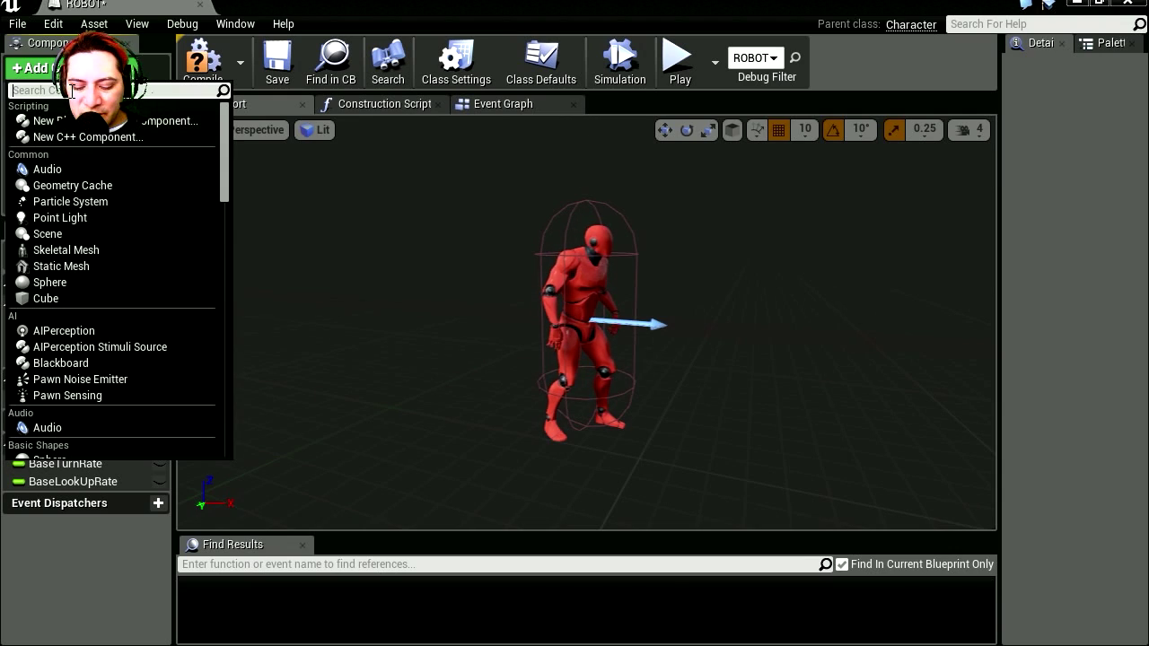
- Add a Pawn Sensing component found by searching 'Pawn', and select it to show its sight cones
type("Pw")
key("BackSpace")
type("a")
key("BackSpace")
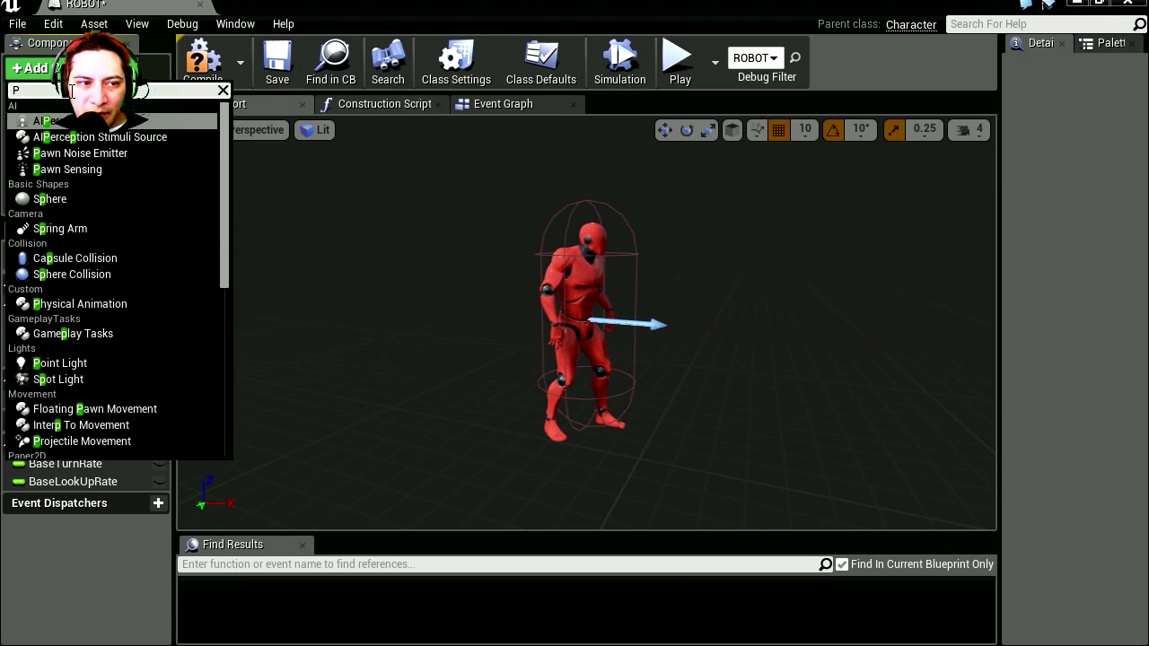
type("w")
key("BackSpace")
type("awn")
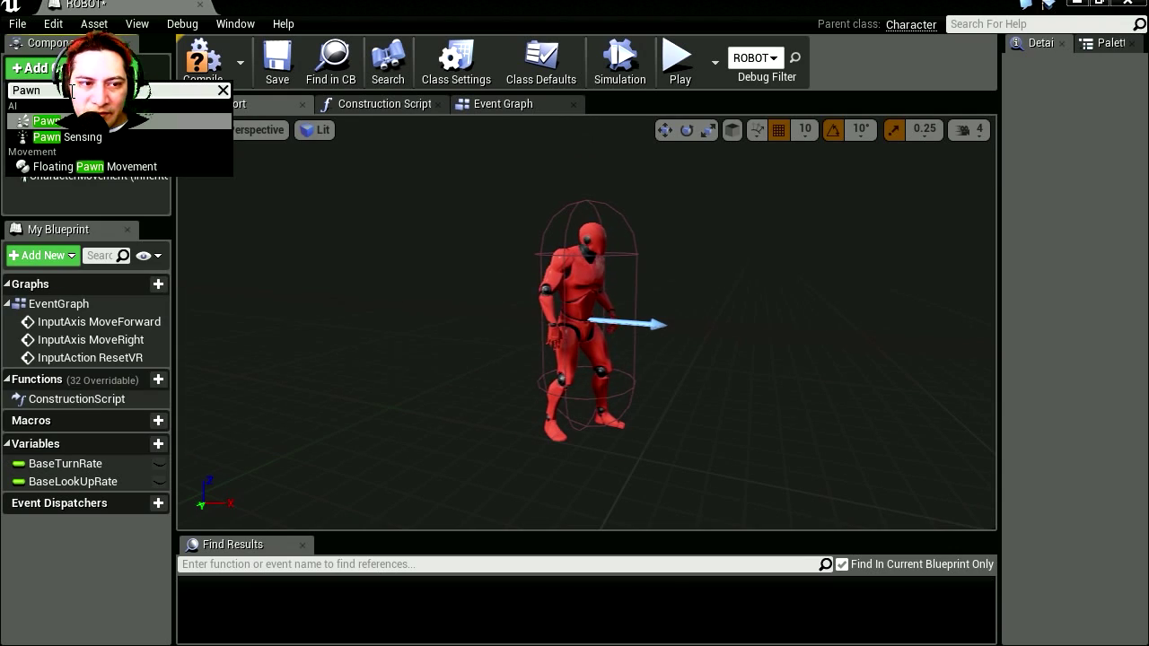
left_click(68, 136)
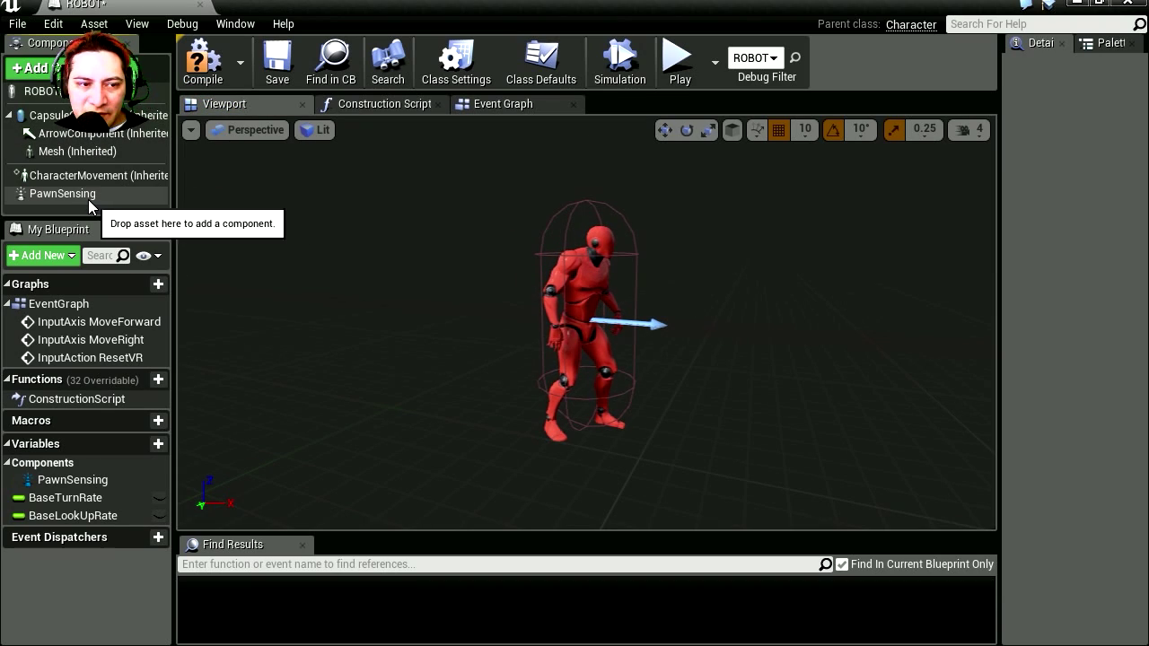
left_click(86, 195)
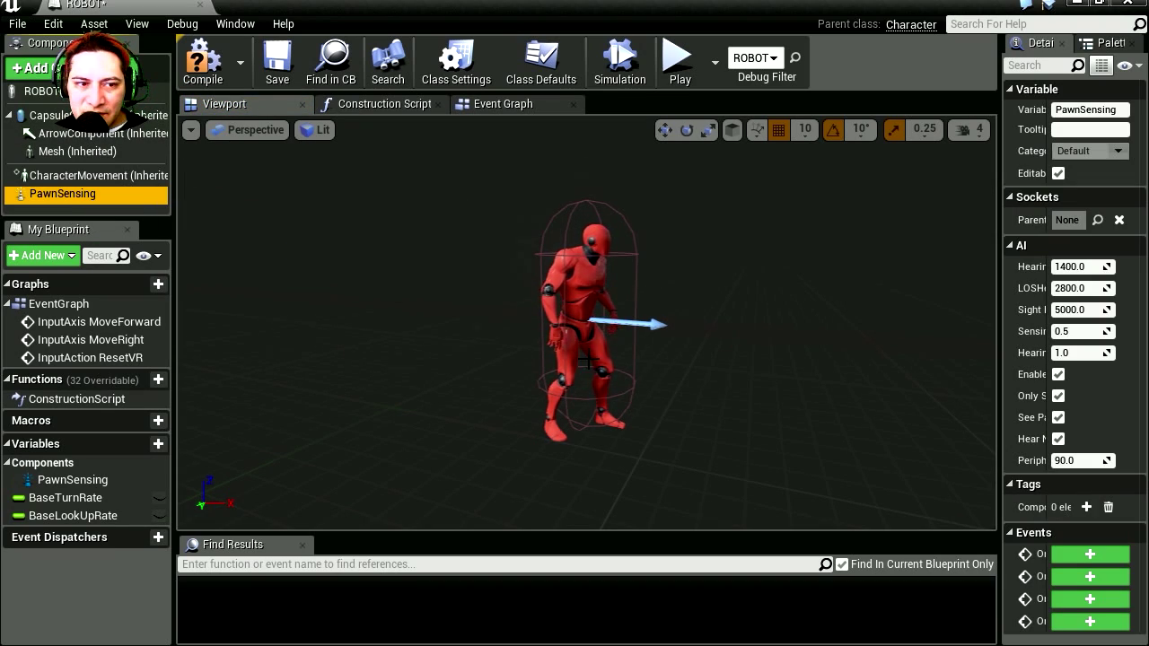
left_click(176, 210)
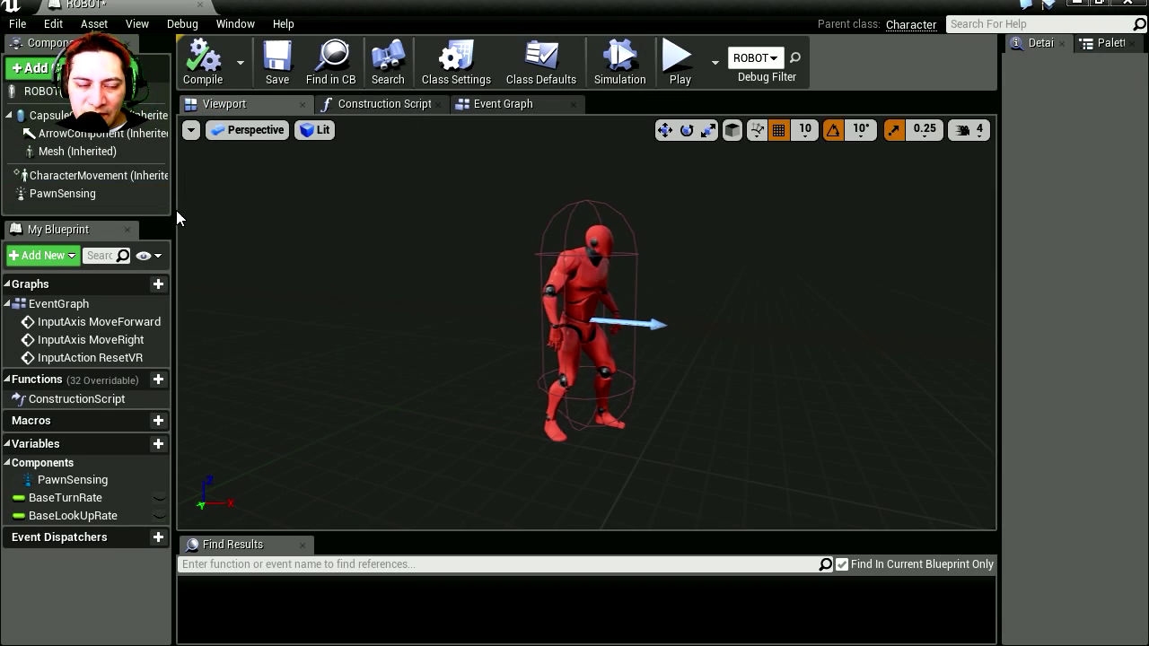
left_click(66, 196)
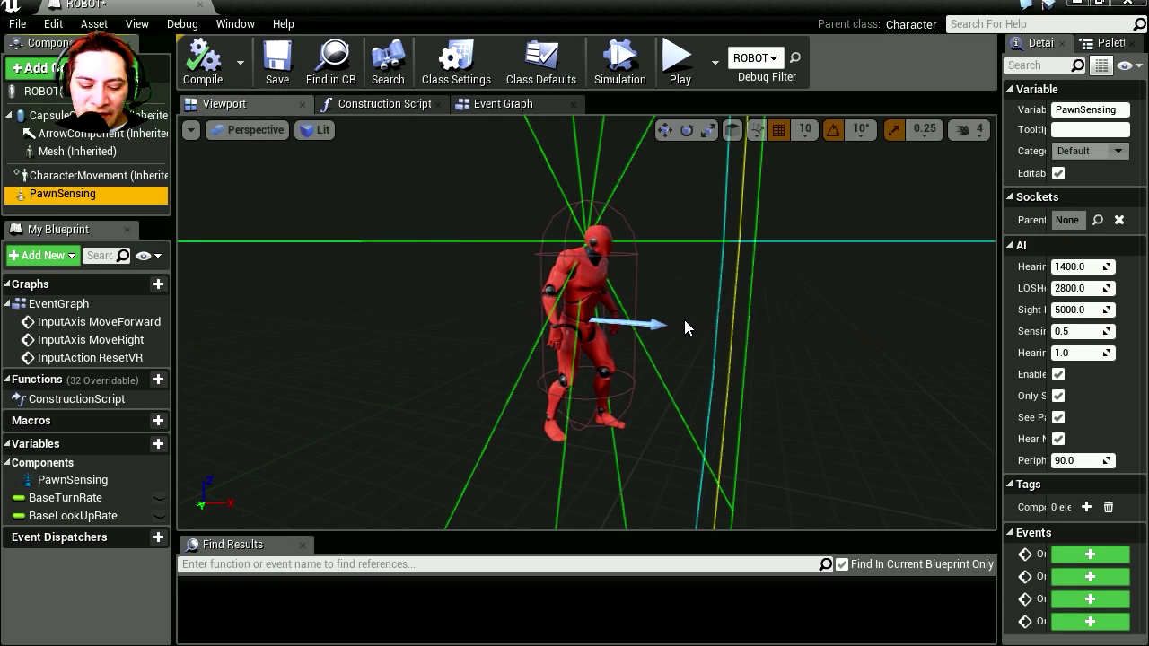
- Set PawnSensing's Peripheral Vision Angle to about 37 degrees, checking the narrowed sight cone
mouse_move(684, 320)
right_mouse_down()
mouse_move(628, 342)
mouse_move(692, 328)
right_mouse_up()
left_click_drag(1062, 458, 1023, 459)
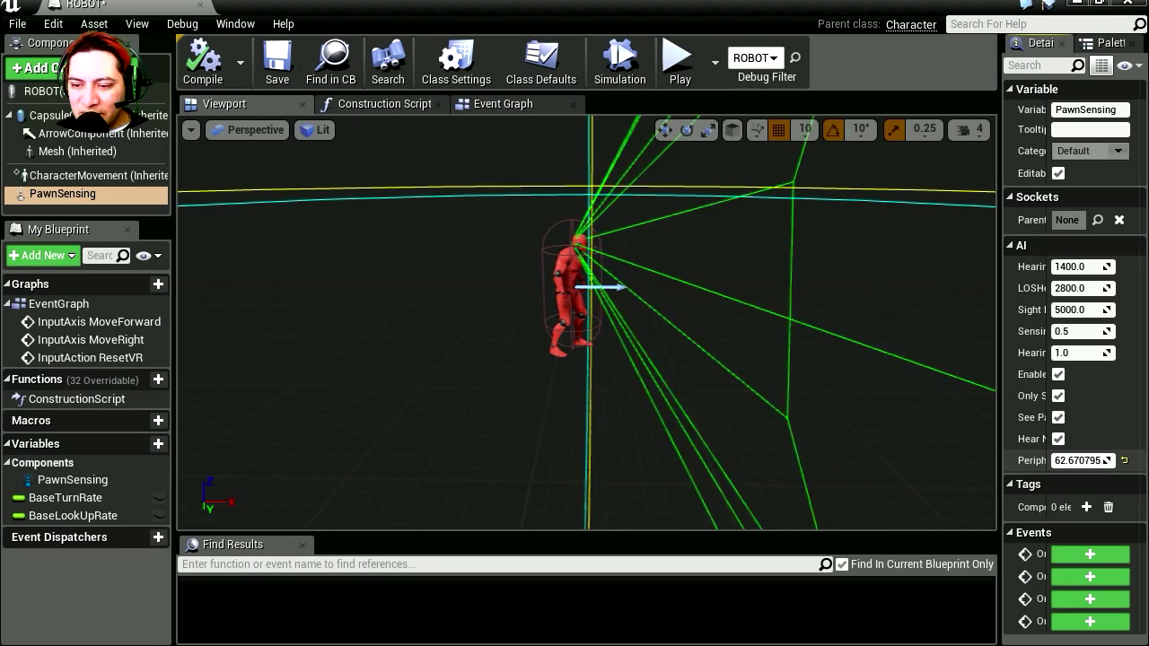
mouse_move(844, 388)
right_mouse_down()
mouse_move(906, 395)
mouse_move(961, 436)
right_mouse_up()
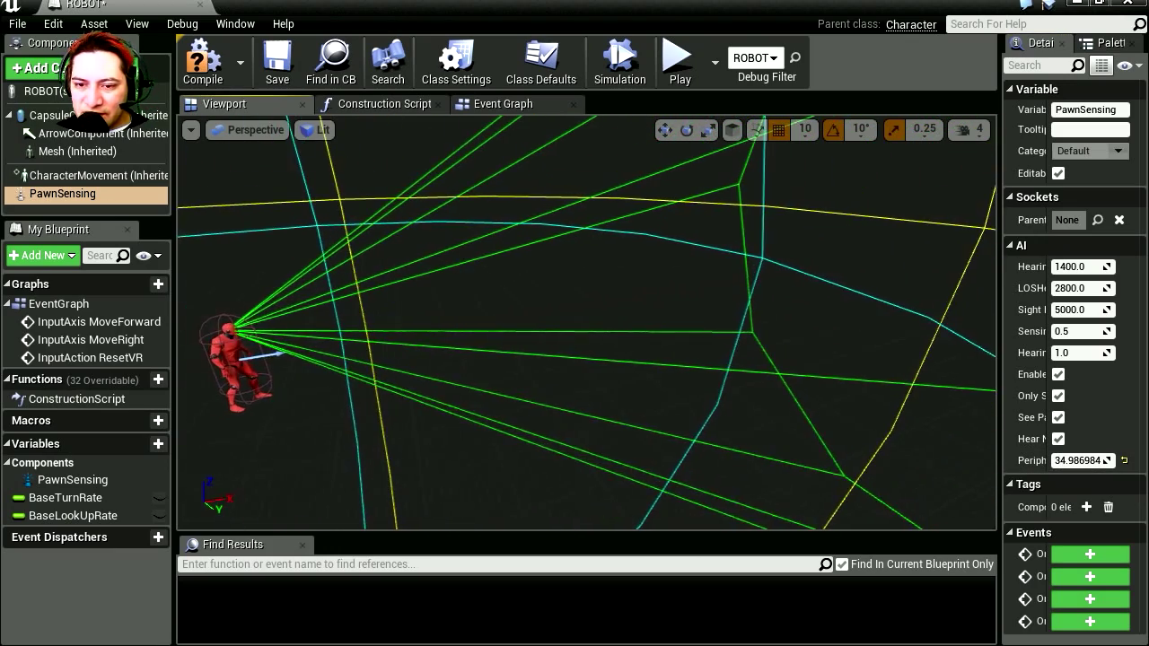
left_click_drag(1068, 459, 1088, 459)
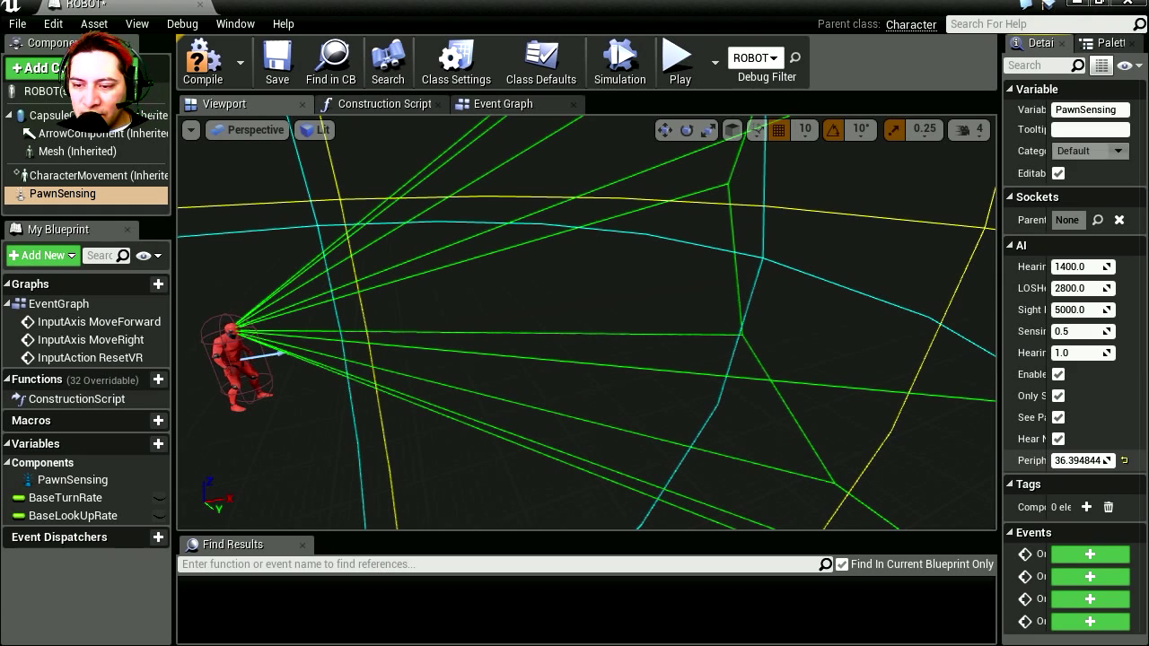
key("f")
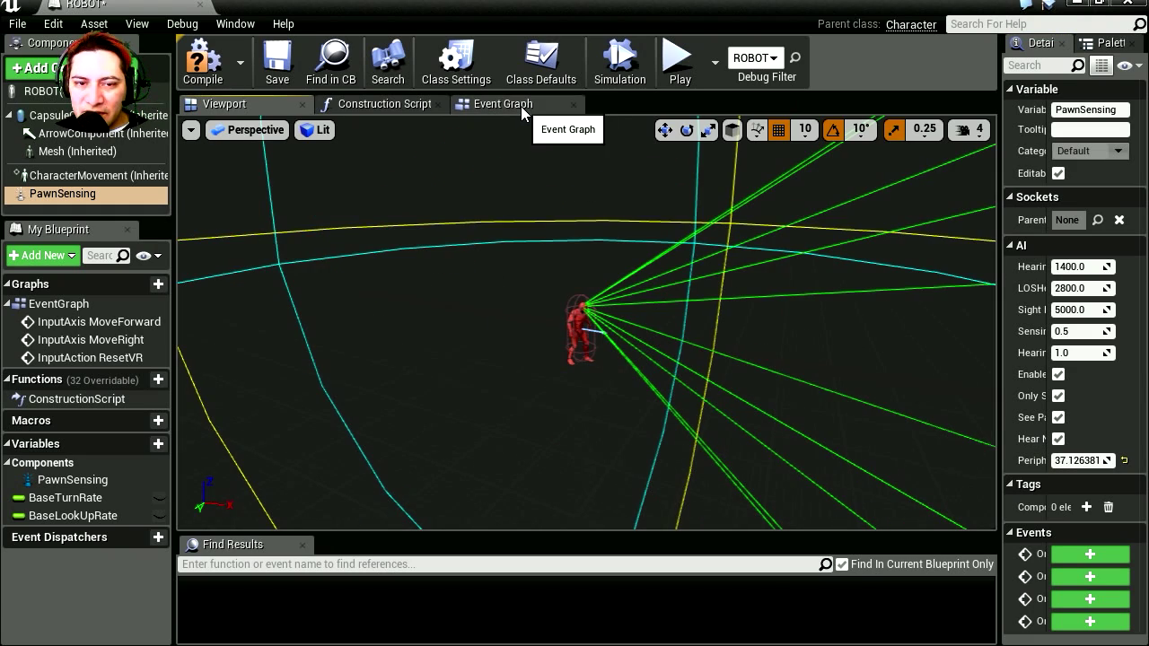
left_click(520, 106)
- Add an OnSeePawn (PawnSensing) event node via 'on see' and move it to the graph's top-left
scroll(198, 276, "up", 7)
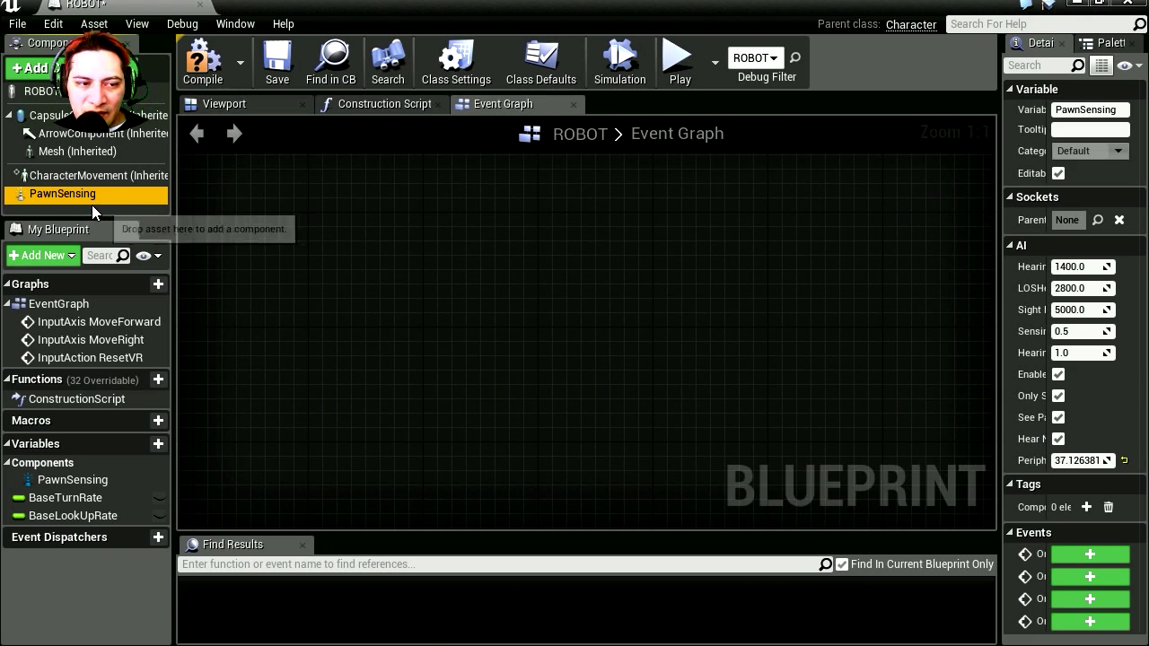
right_click(443, 377)
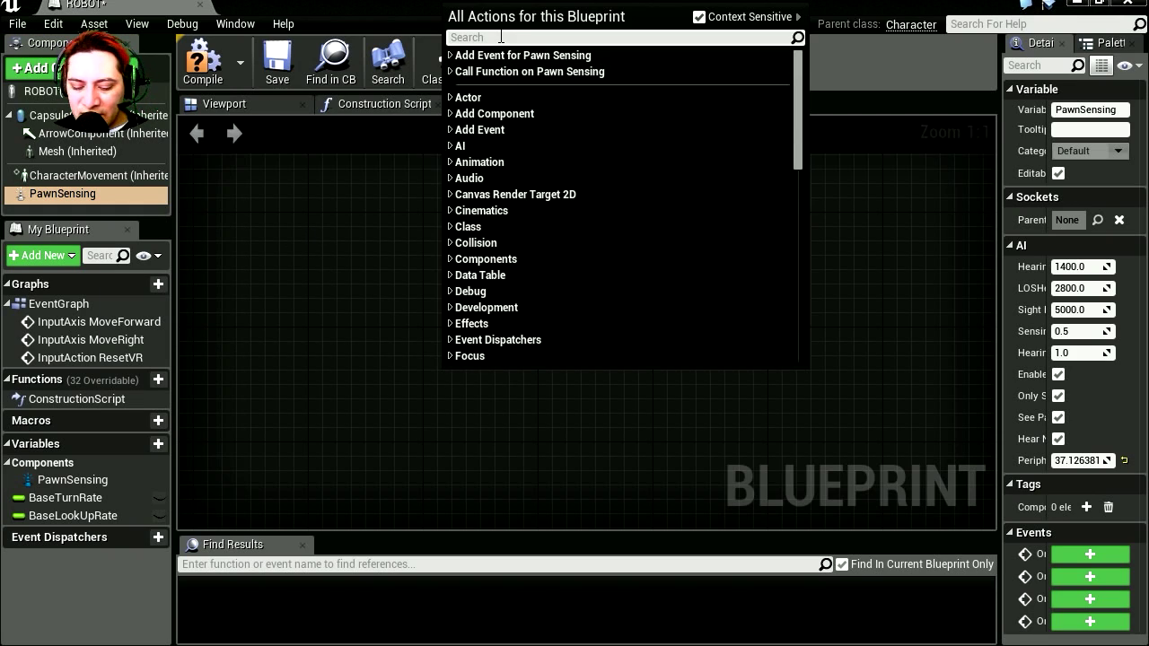
type("on s")
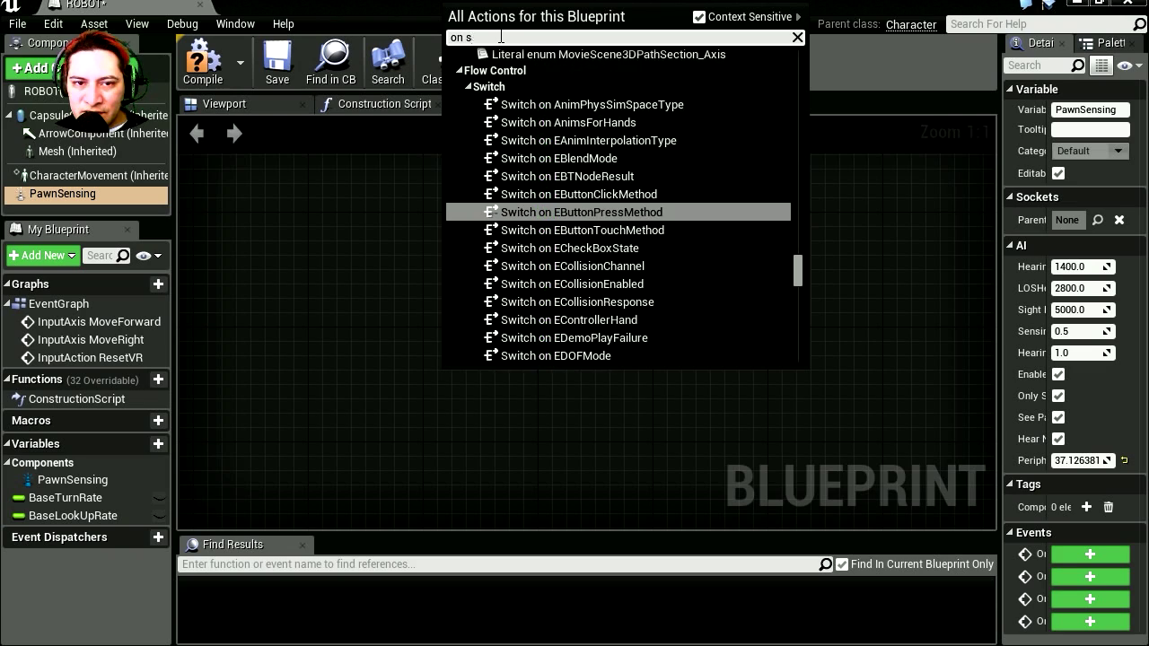
type("ee")
left_click(547, 85)
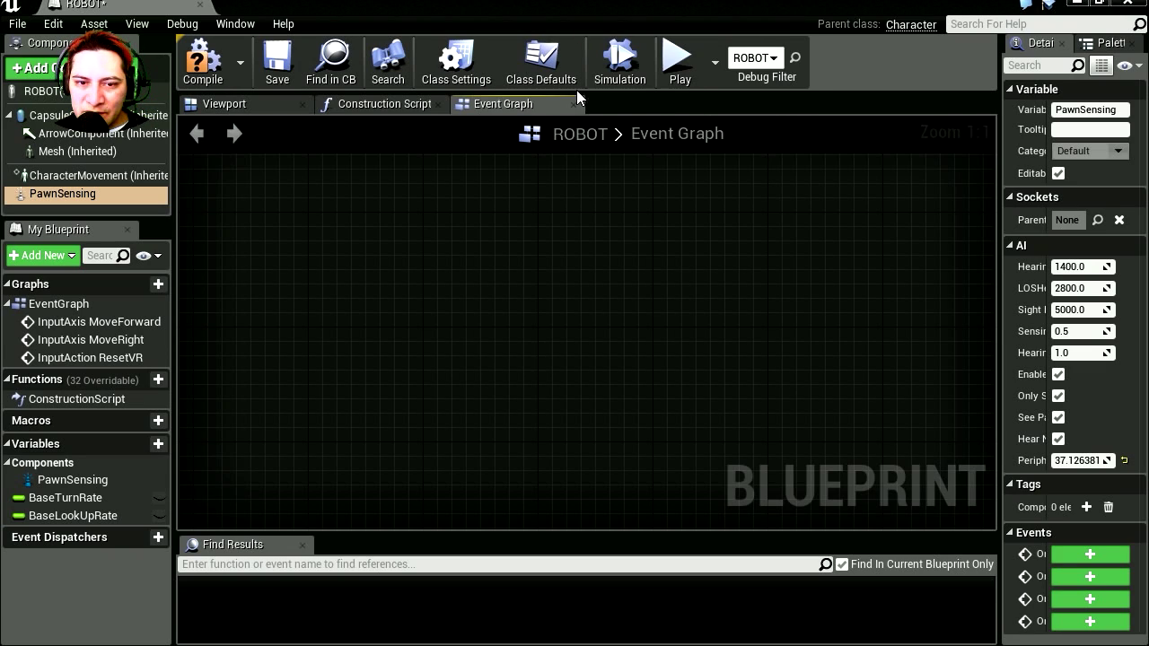
mouse_move(533, 383)
left_mouse_down()
mouse_move(329, 195)
mouse_move(289, 182)
left_mouse_up()
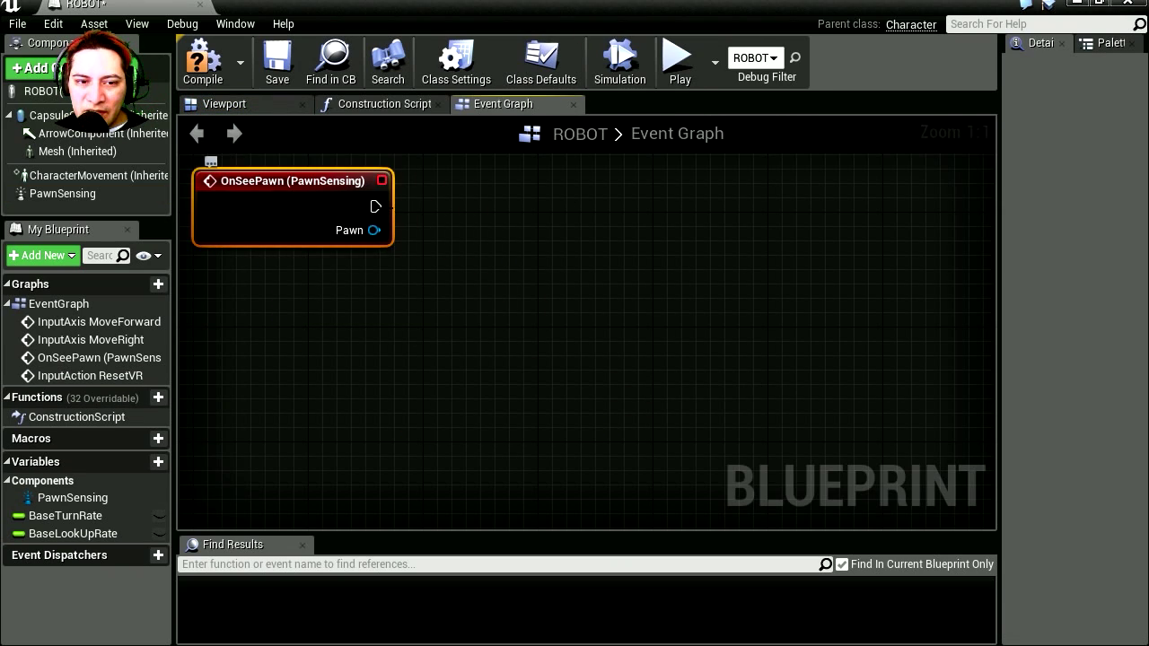
- Connect OnSeePawn to a Cast To ThirdPersonCharacter node and line it up beside the event
left_click_drag(489, 256, 489, 255)
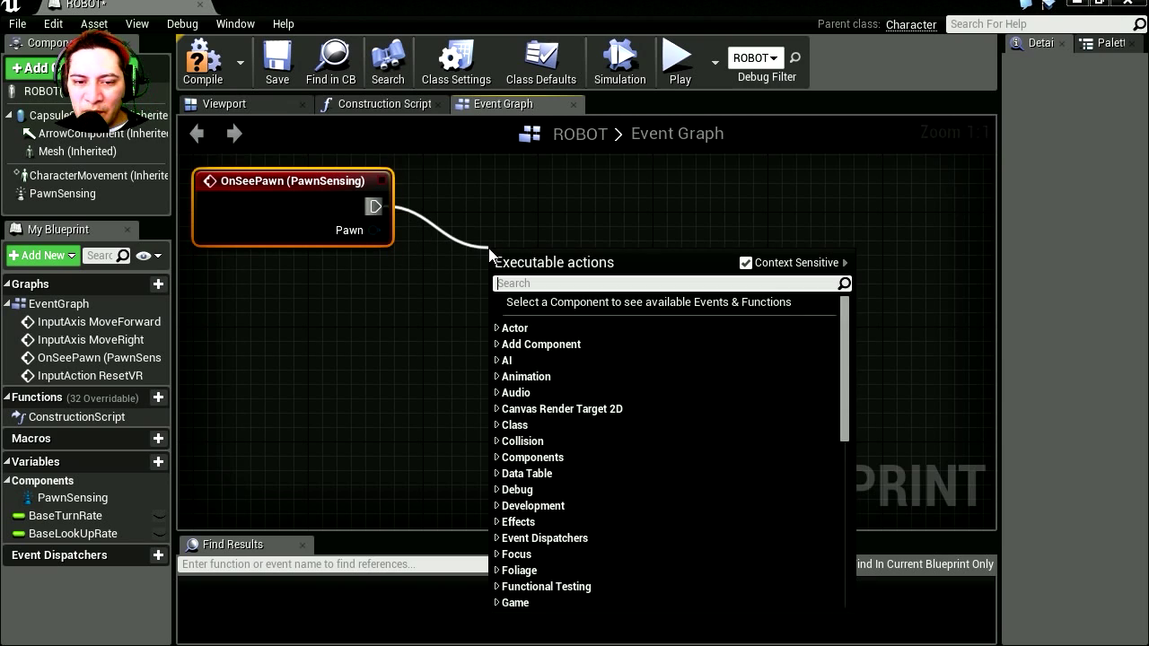
type("third")
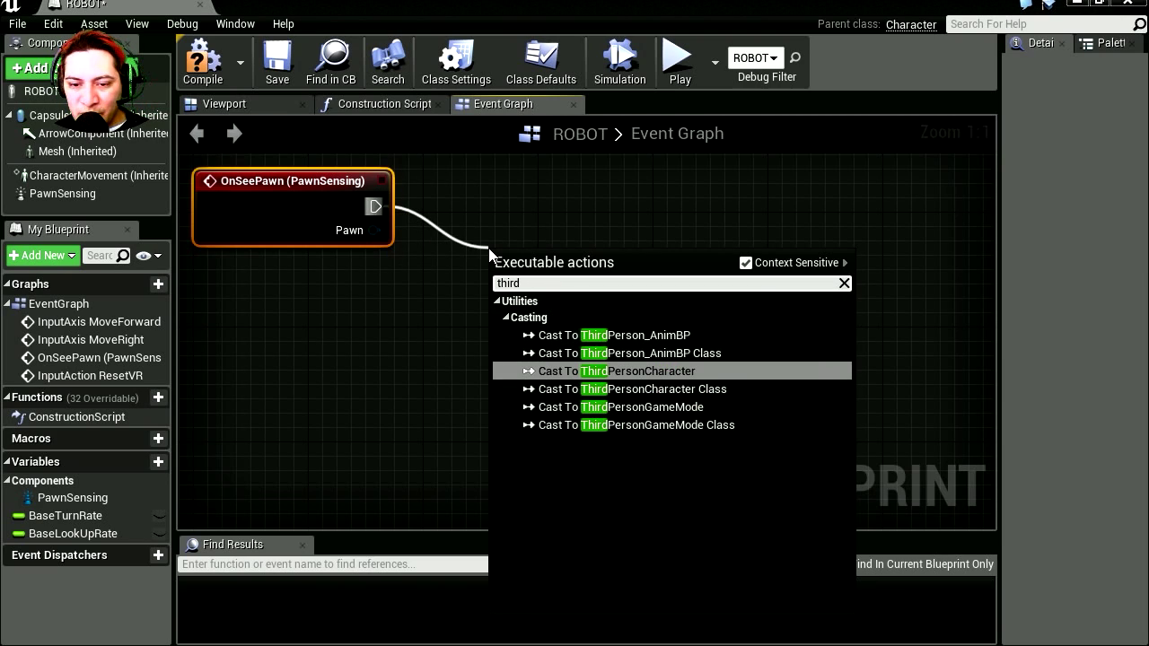
left_click(585, 371)
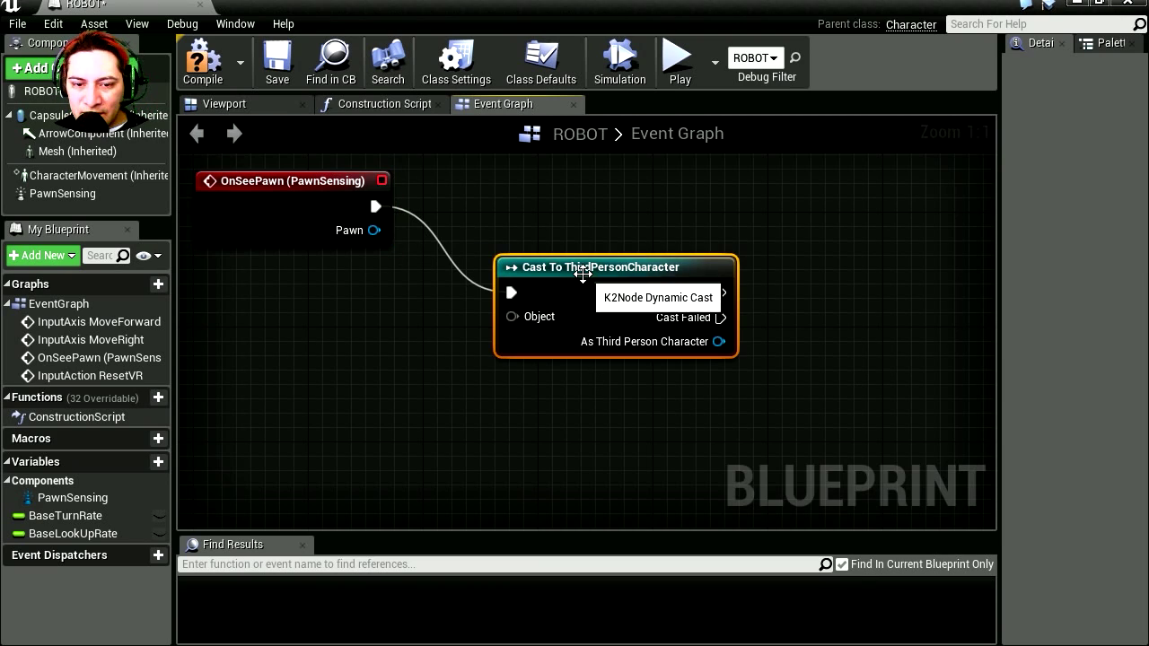
left_click_drag(583, 274, 579, 184)
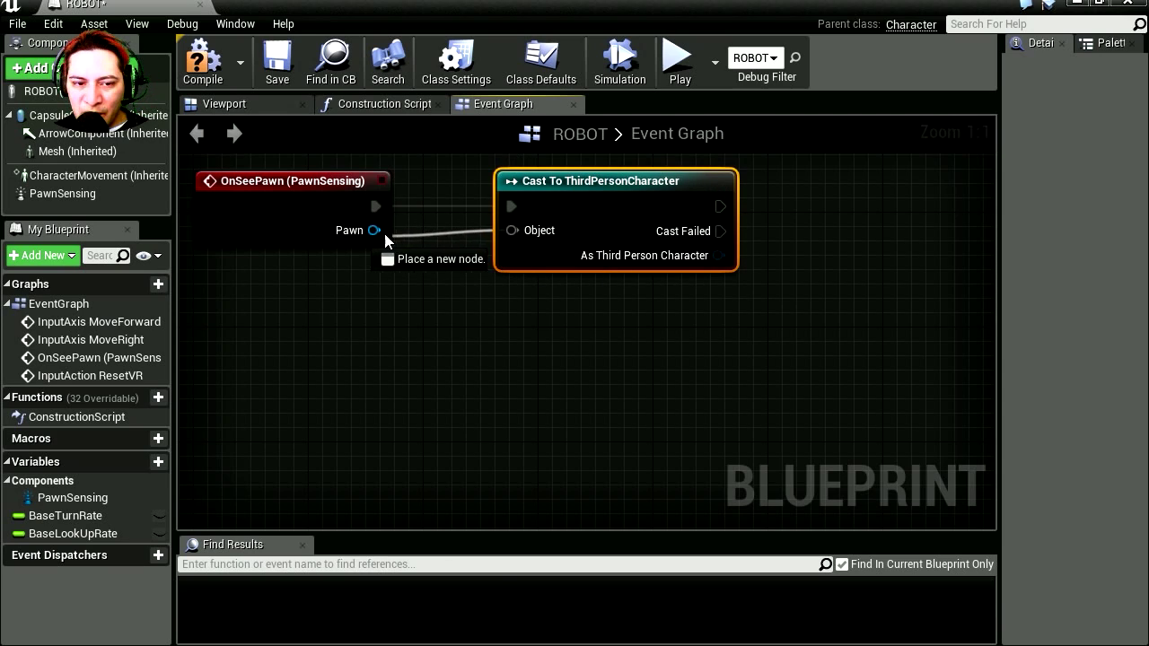
mouse_move(717, 206)
left_mouse_down()
mouse_move(646, 220)
mouse_move(710, 242)
left_mouse_up()
type("AI")
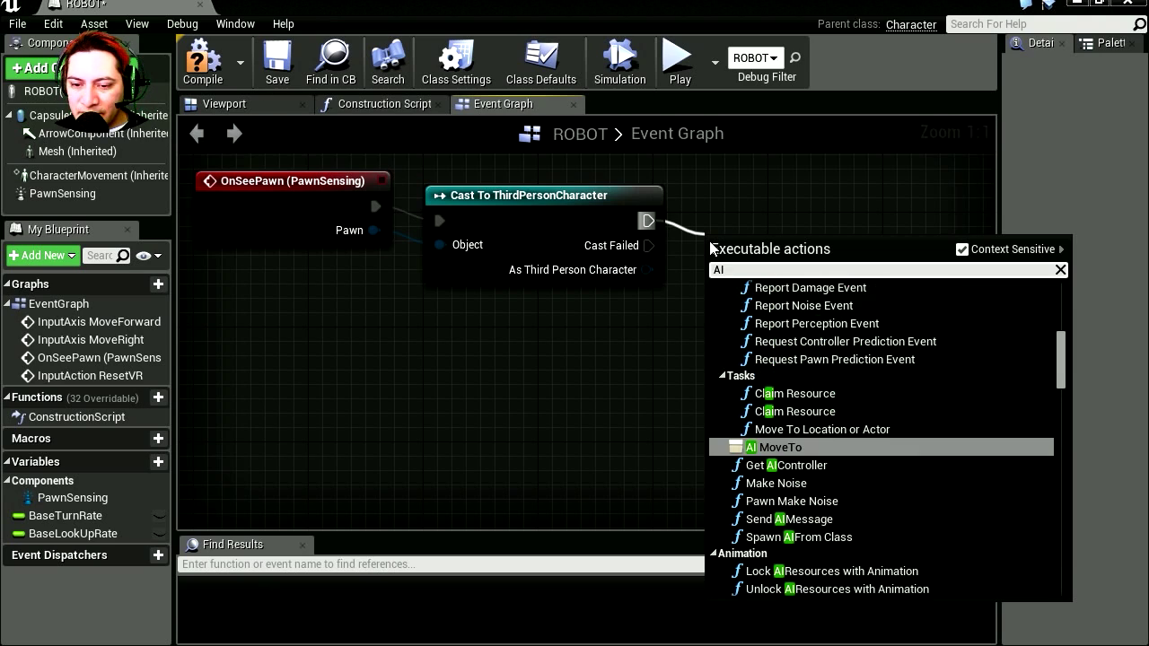
- Add AI MoveTo targeting the seen character with Self as Pawn, then play-test the level
left_click(795, 447)
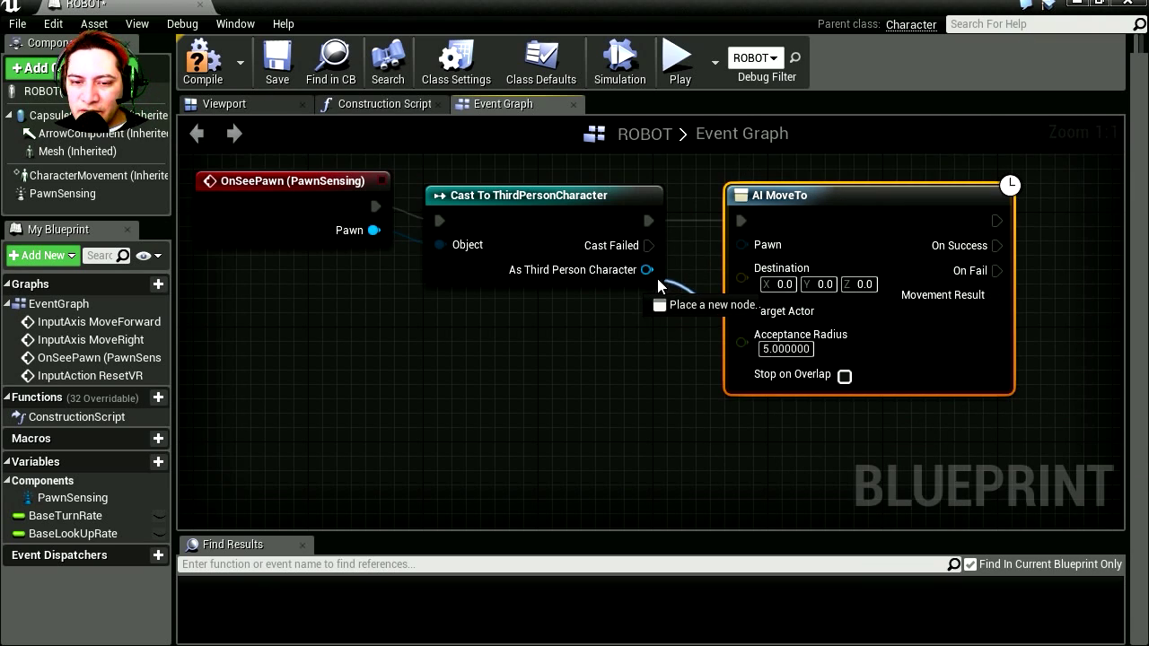
left_click_drag(658, 286, 741, 311)
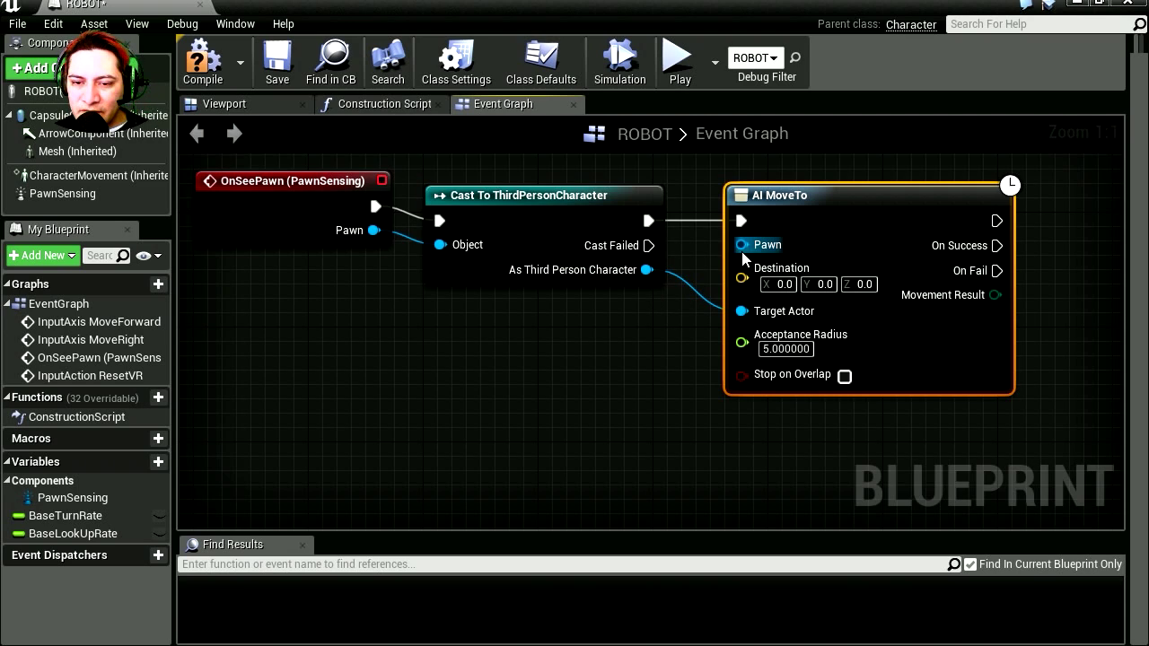
left_click_drag(742, 244, 621, 387)
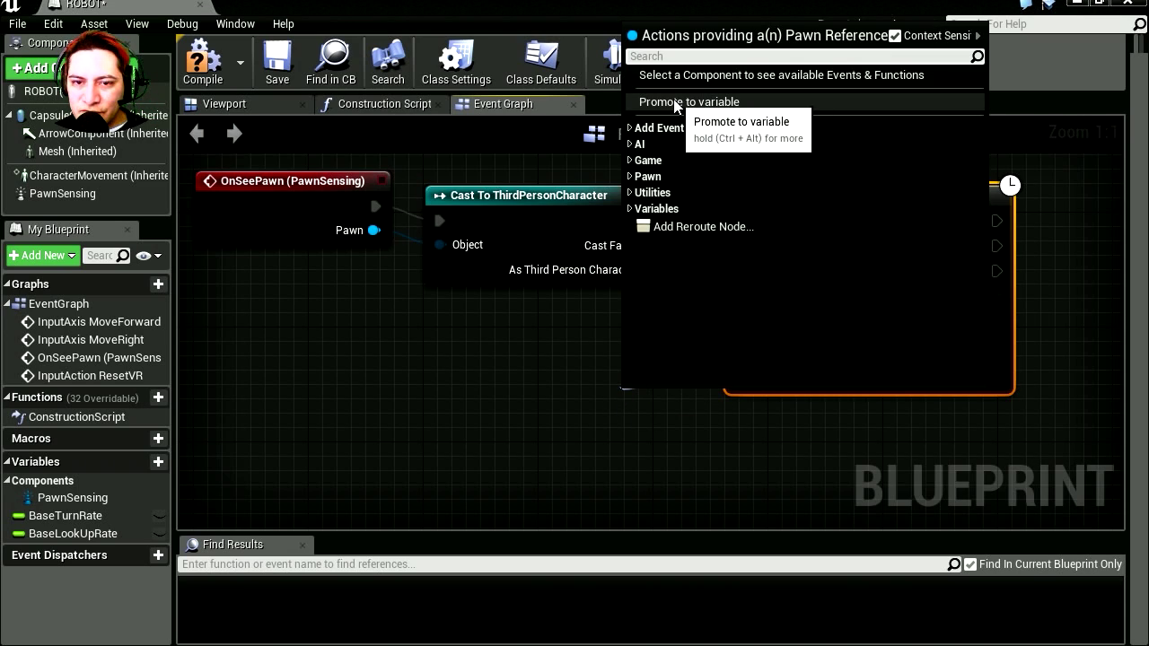
type("sel")
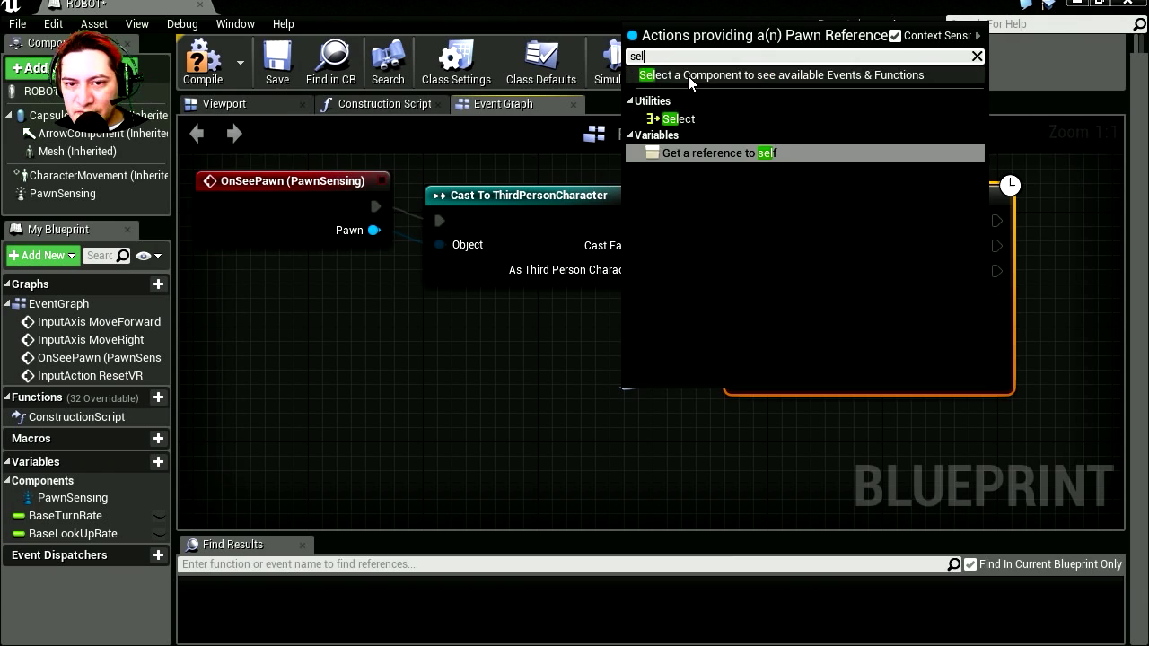
type("f")
key("Return")
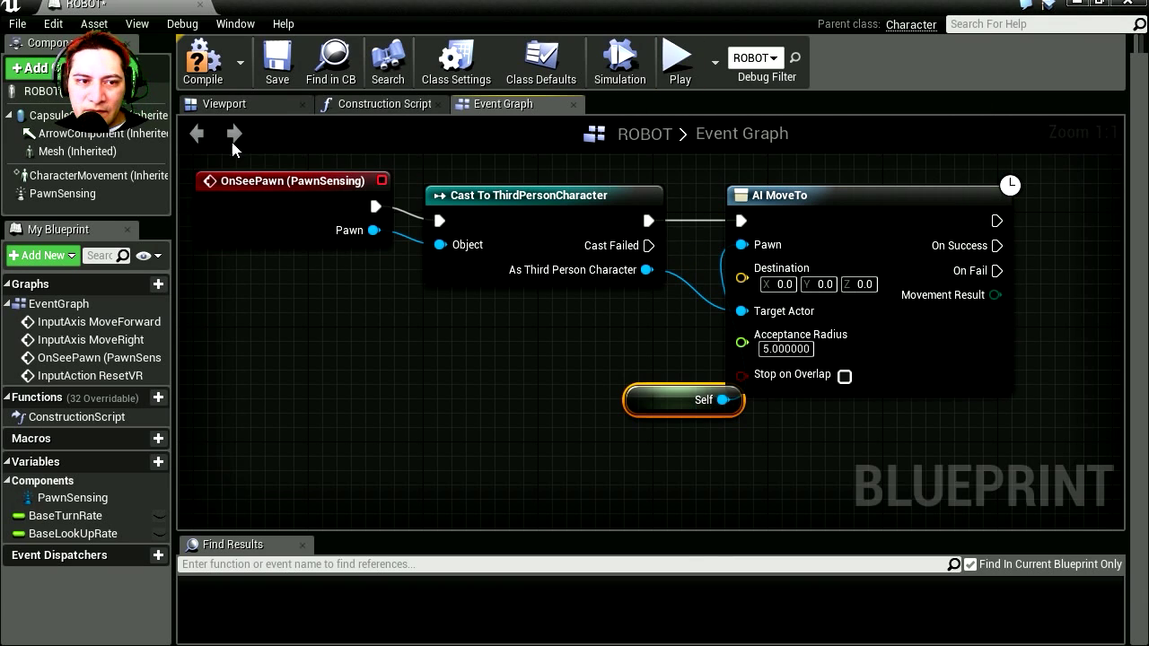
left_click(1127, 6)
left_click(876, 58)
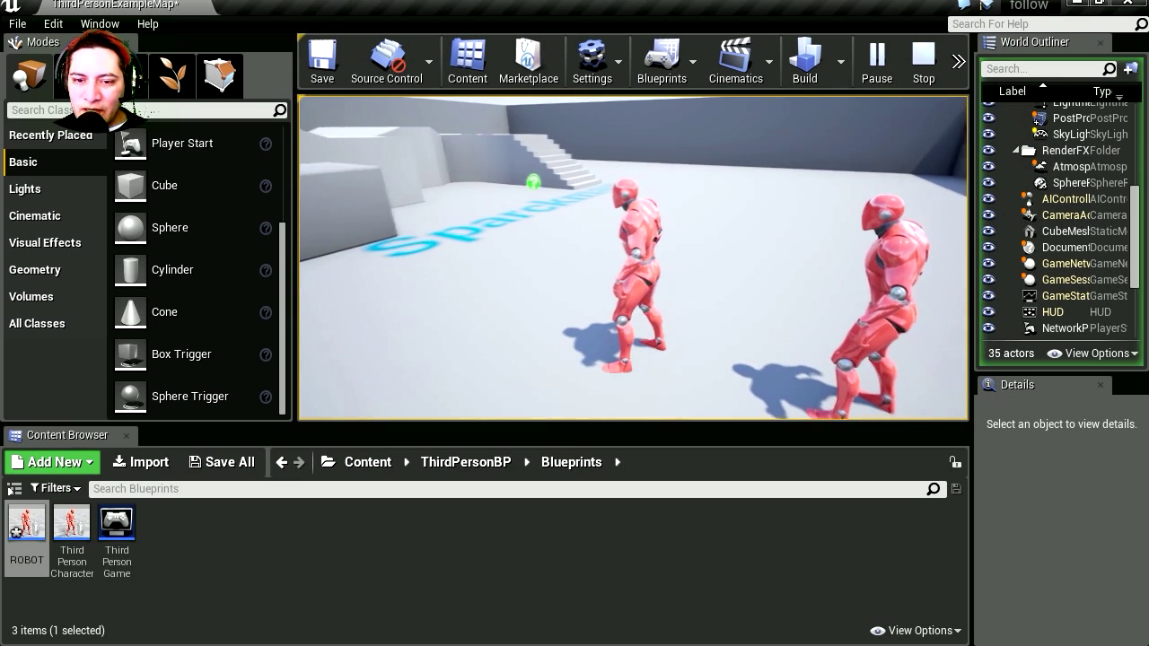
- Stop the play test and bring up the list of placeable volume types
key("Escape")
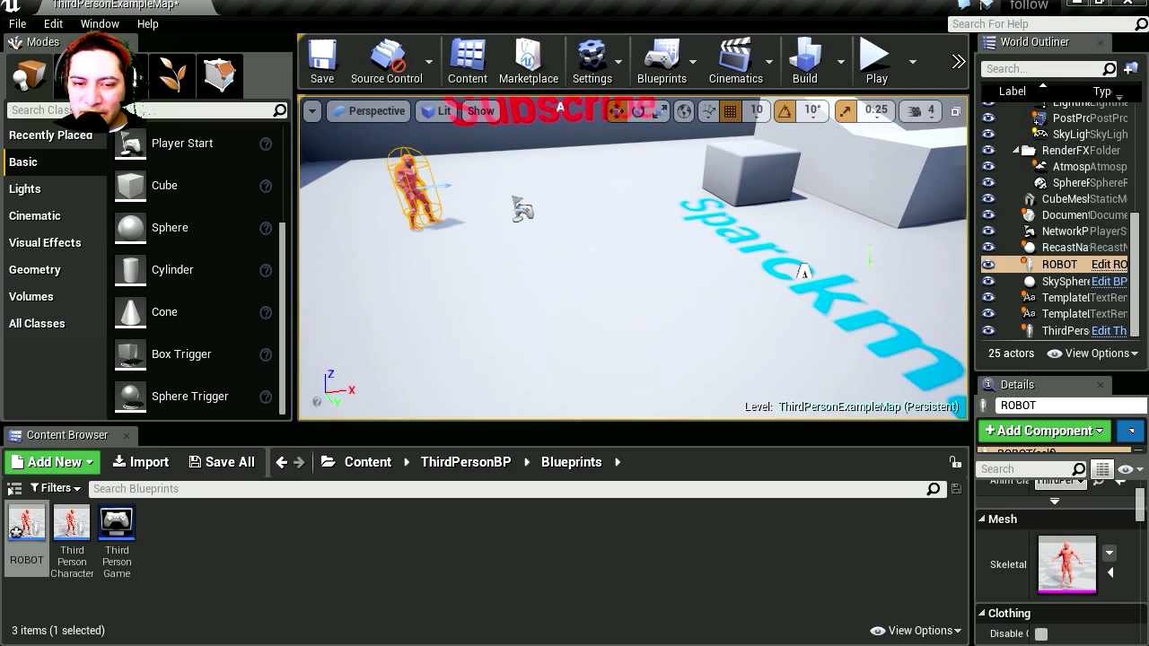
left_click(32, 306)
- Place a Nav Mesh Bounds Volume, then scale and position it to enclose the whole arena
left_click_drag(290, 227, 287, 301)
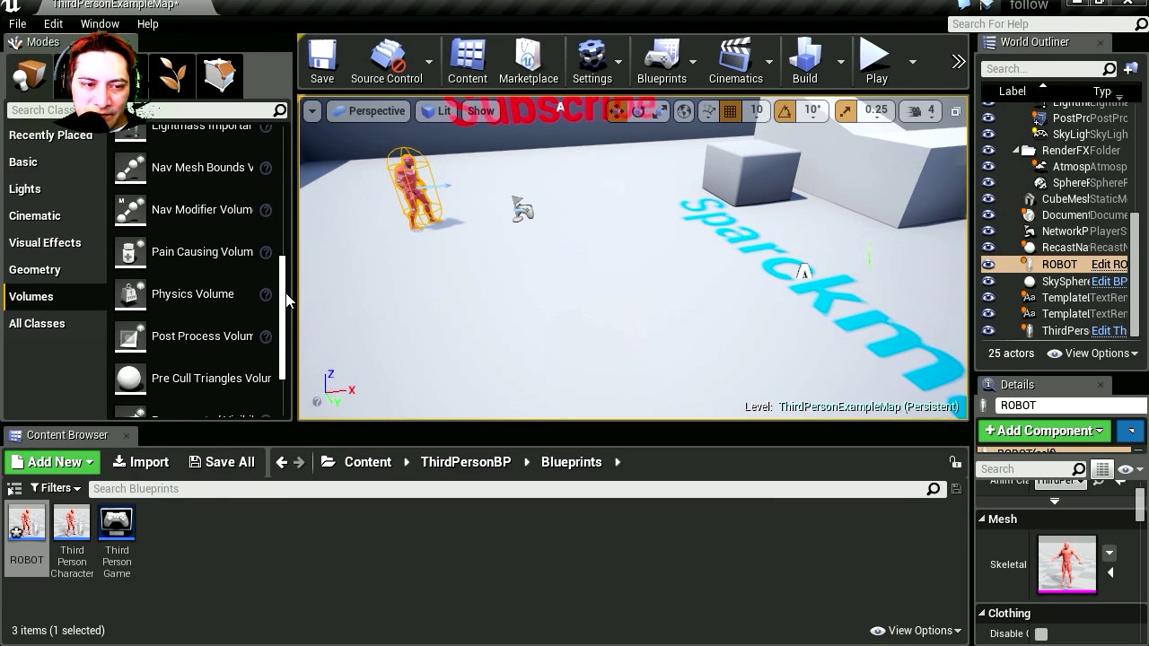
scroll(269, 287, "up", 1)
left_click_drag(180, 242, 613, 271)
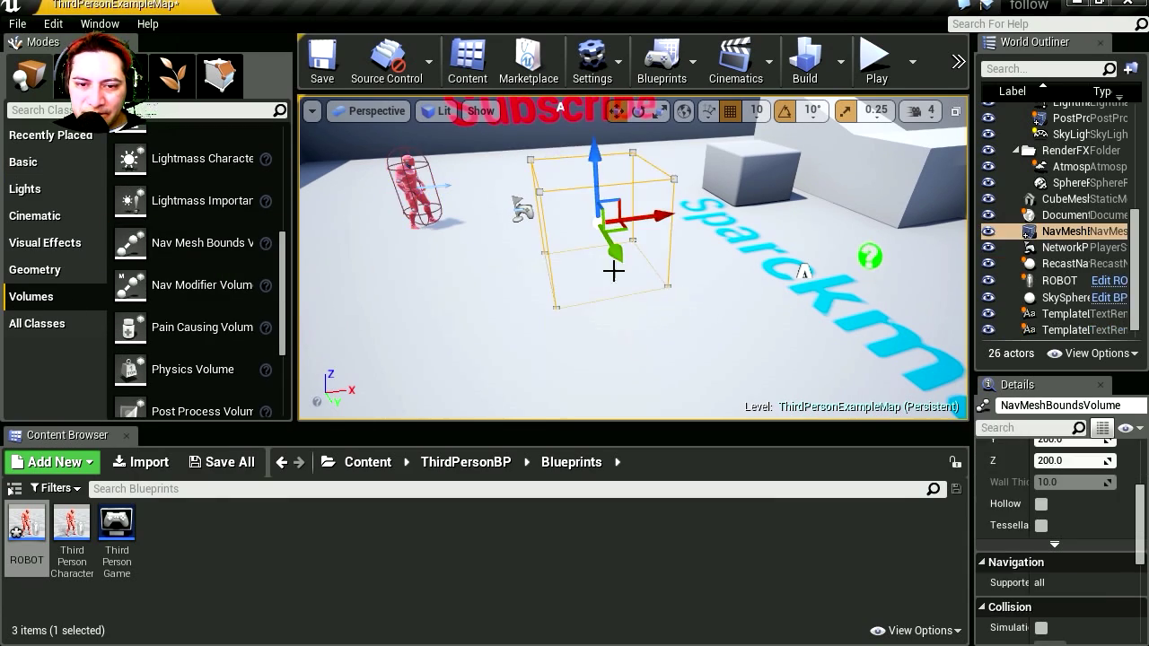
right_click_drag(613, 271, 744, 141)
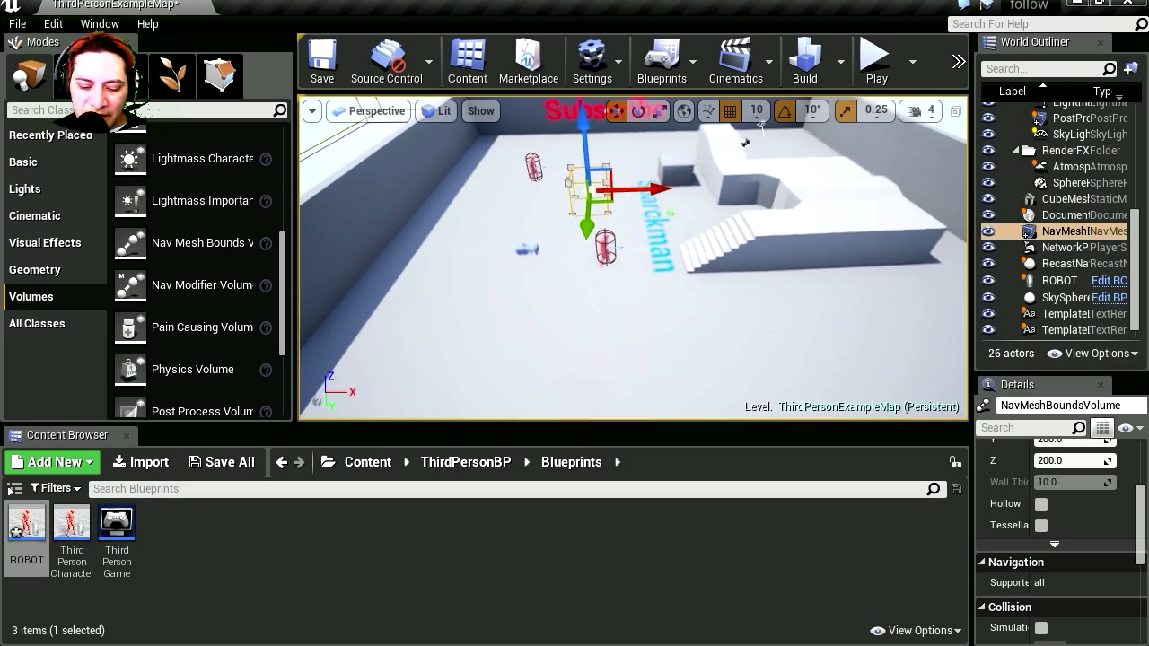
right_click_drag(669, 287, 669, 287)
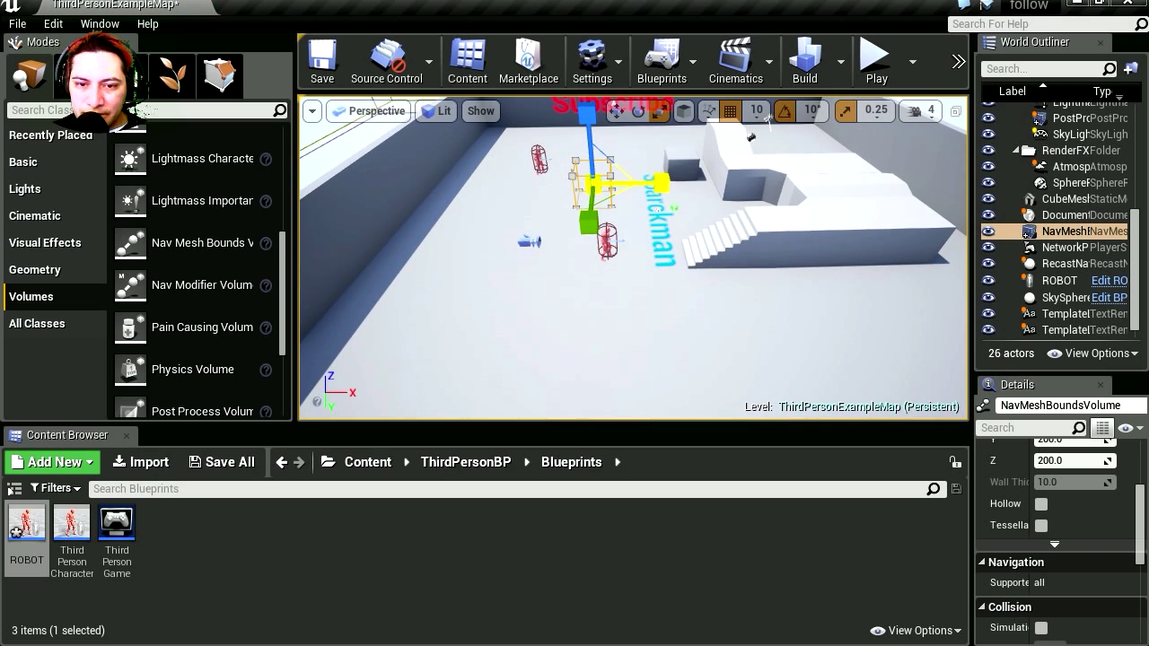
key("w")
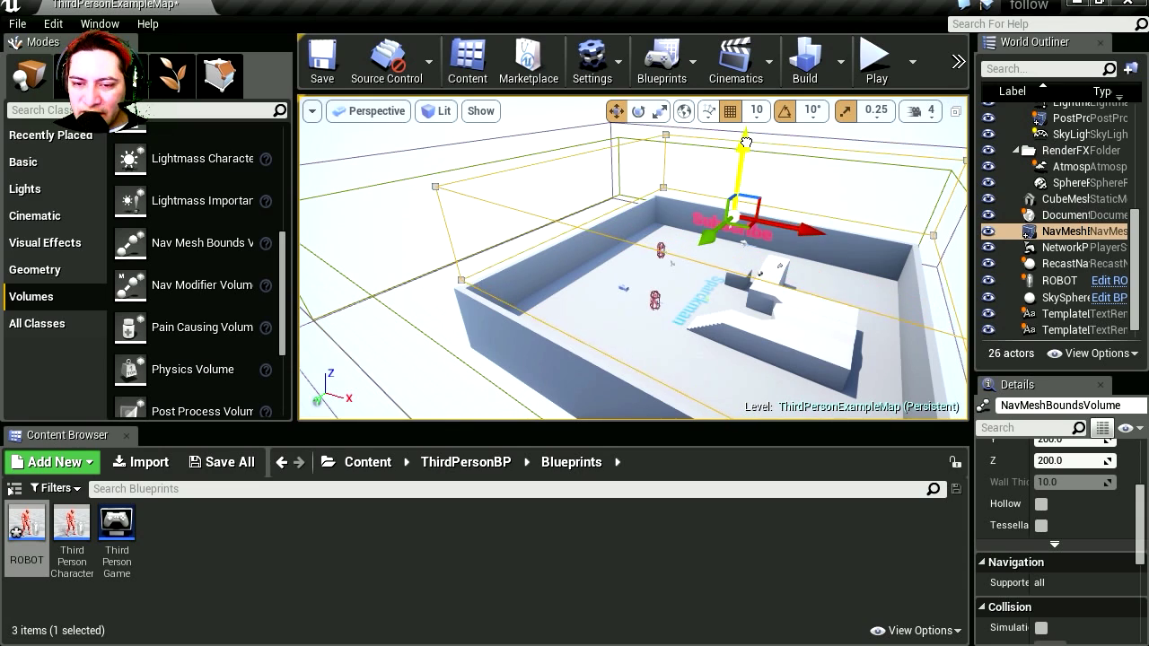
mouse_move(743, 180)
left_mouse_down()
mouse_move(743, 162)
mouse_move(733, 196)
left_mouse_up()
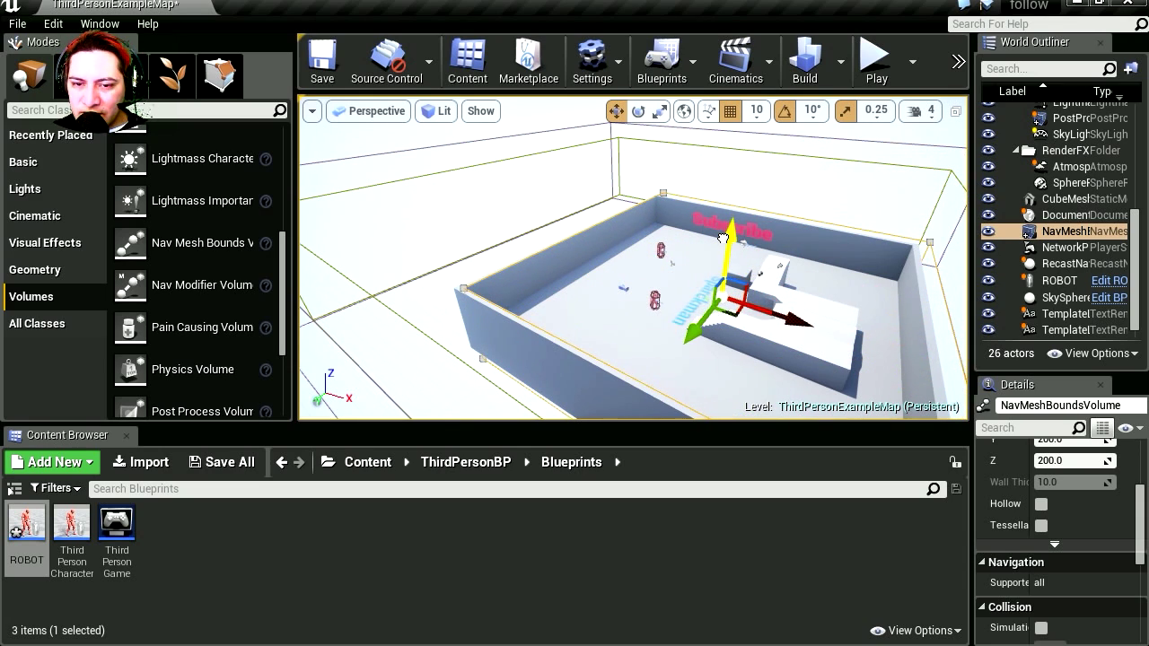
- Start a play test and run the character along the wall while ROBOT follows
left_click(860, 80)
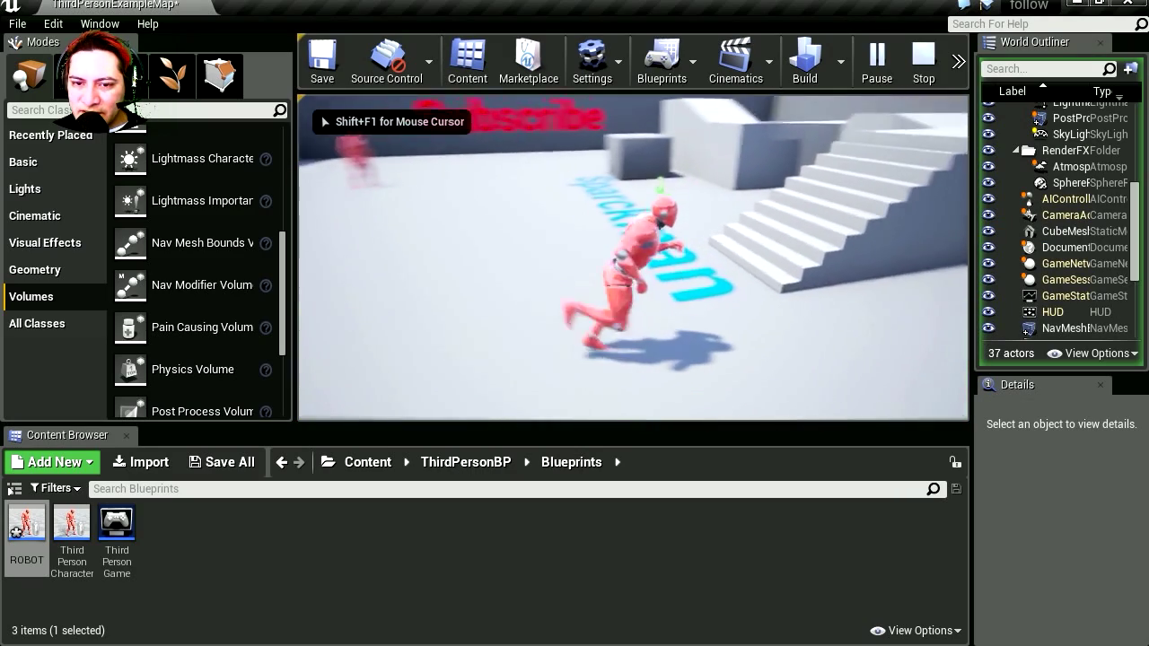
key("w")
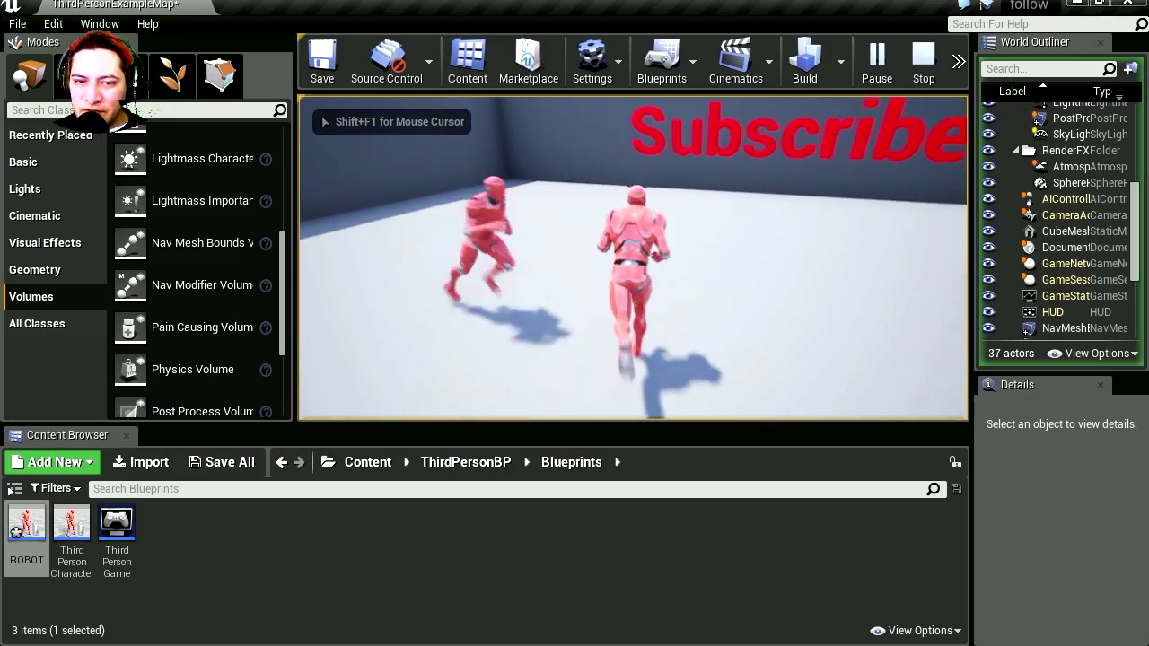
key("a")
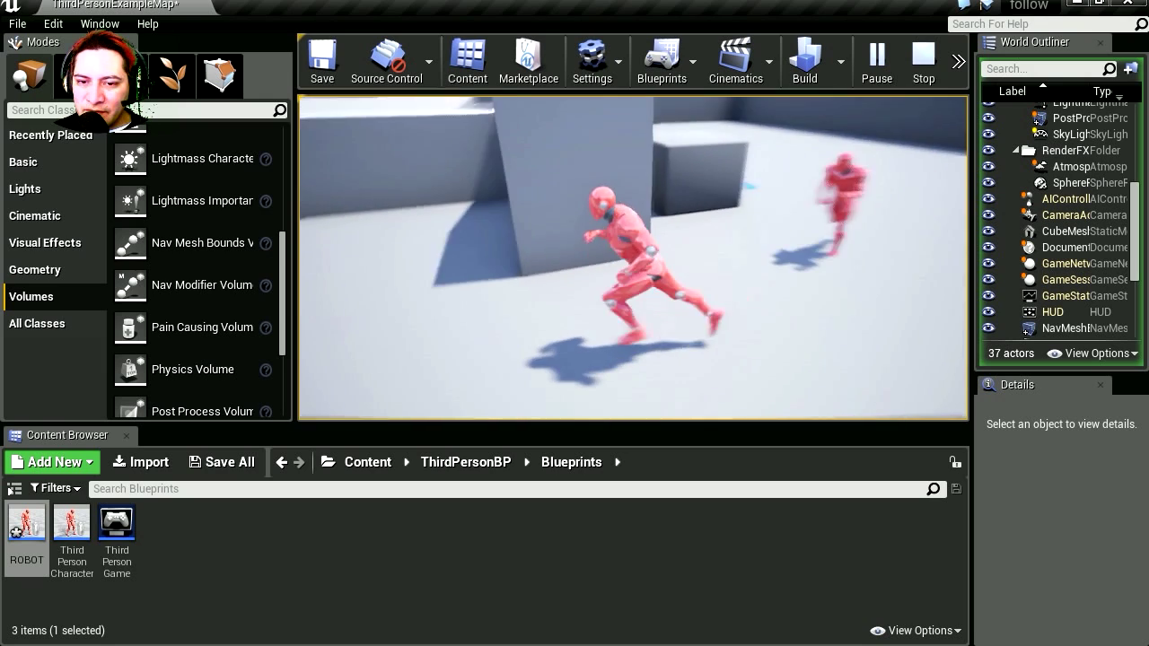
key("w")
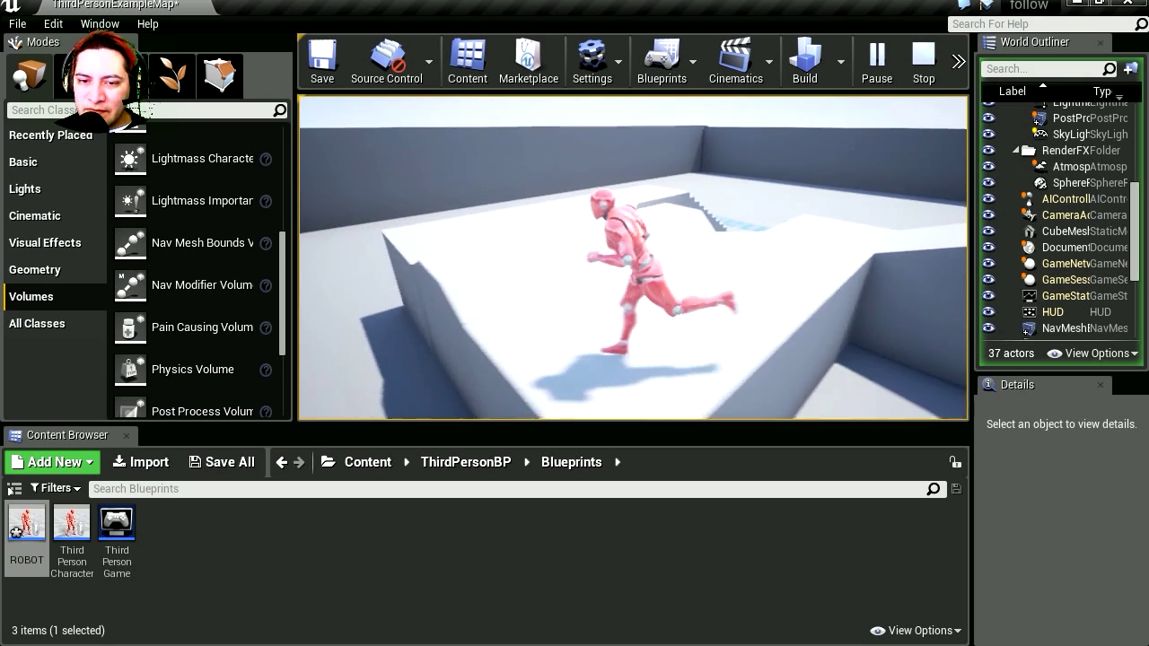
key("w")
key("w")
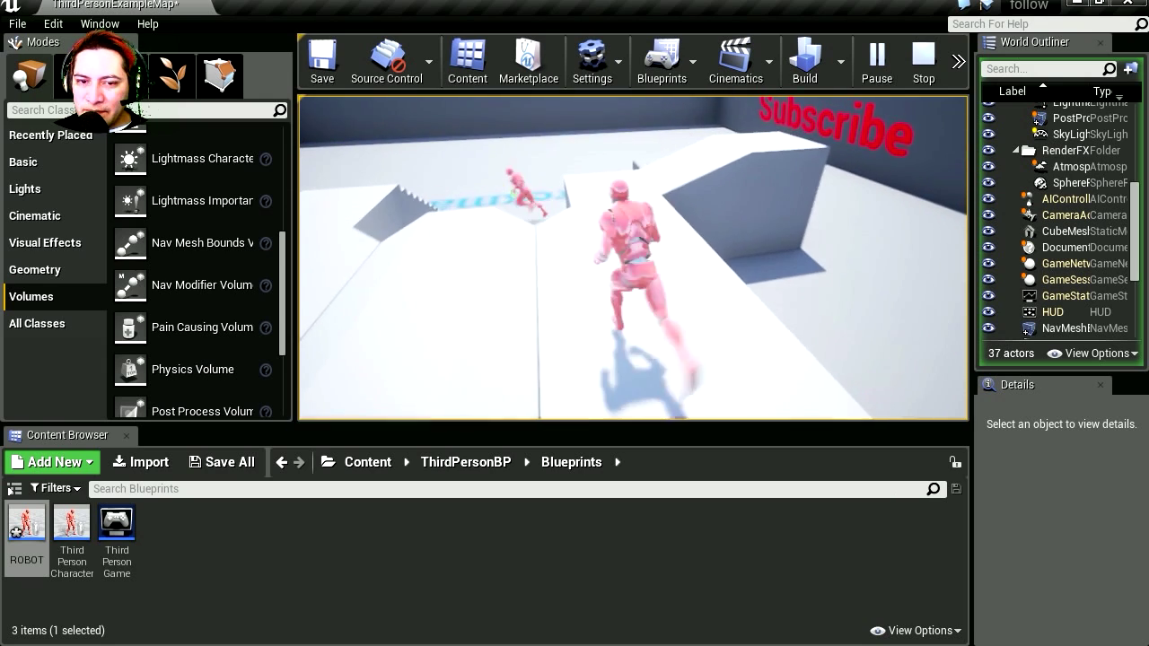
- Jump onto the raised block and run across the ramp as ROBOT chases
key("w")
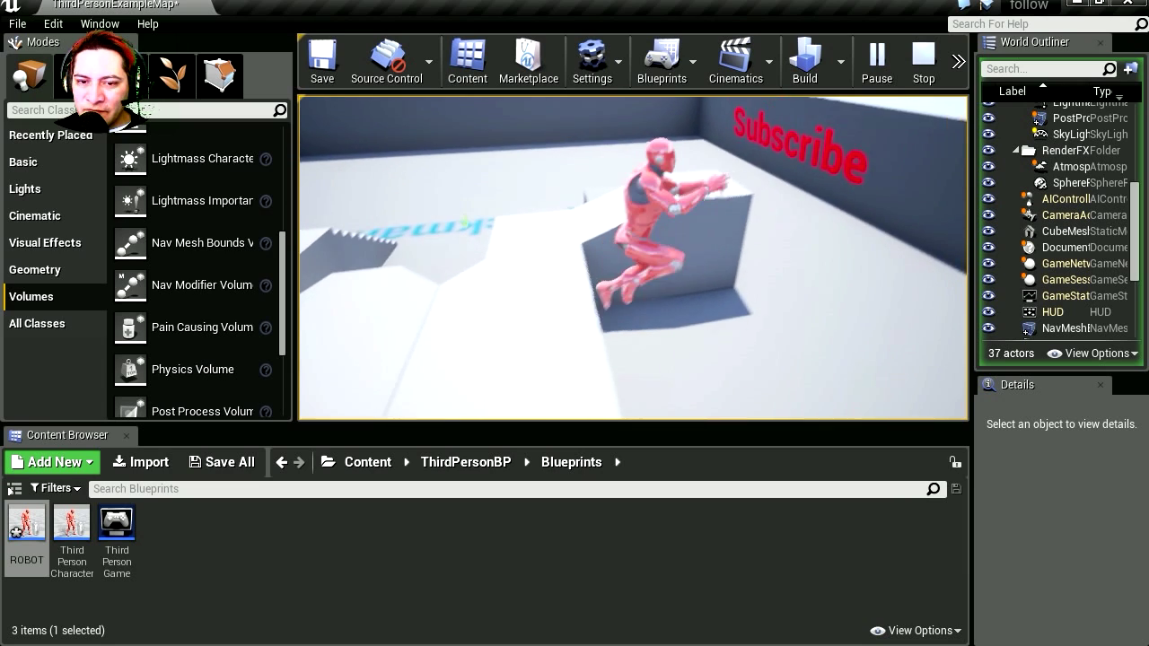
key("space")
key("w")
key("w")
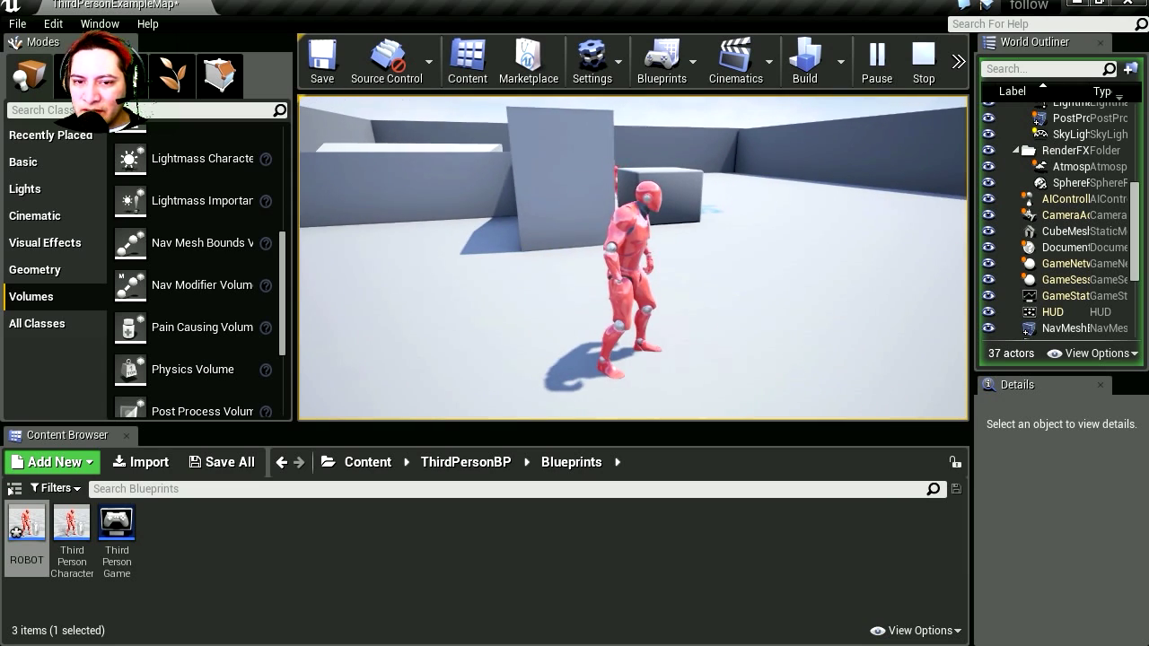
key("w")
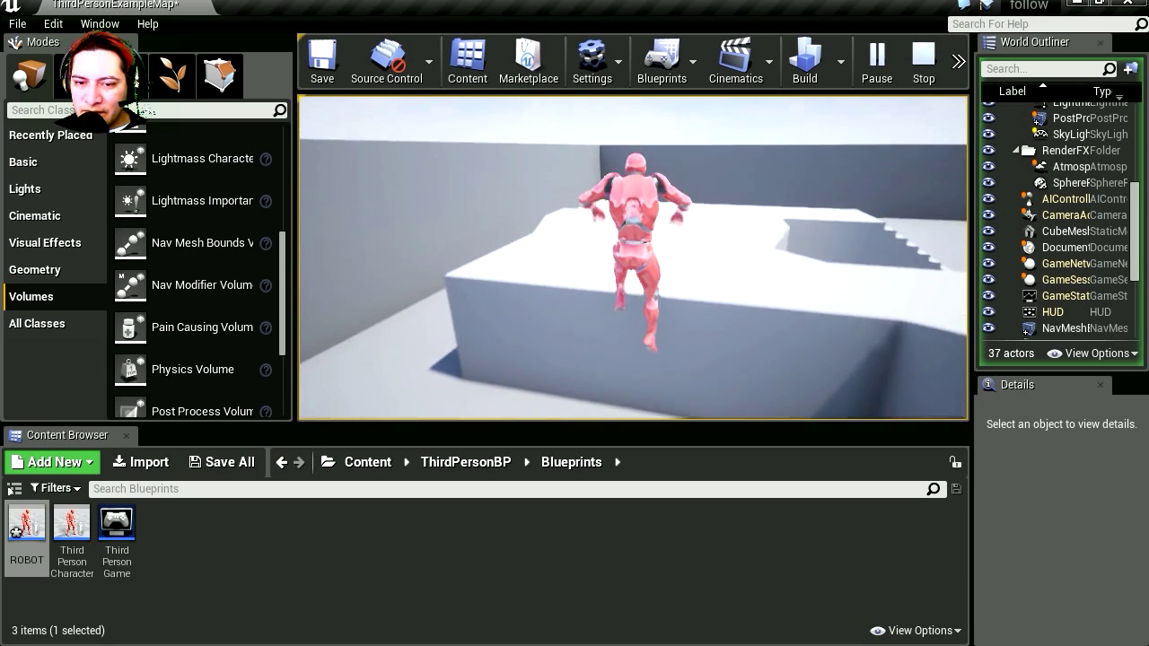
key("w")
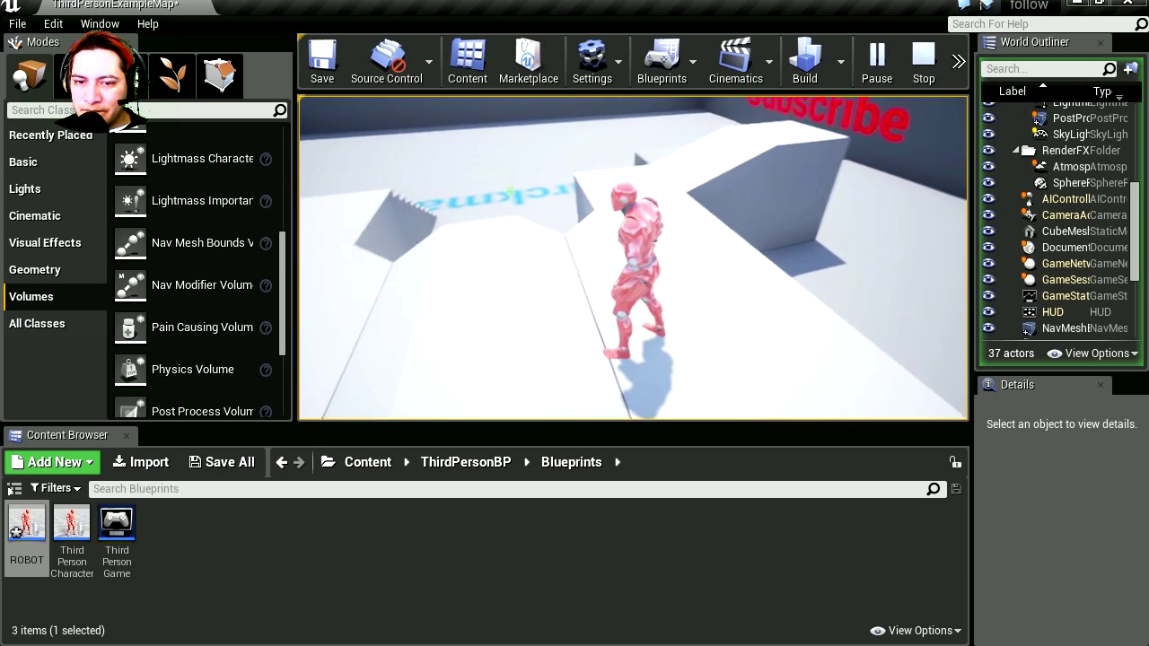
key("w")
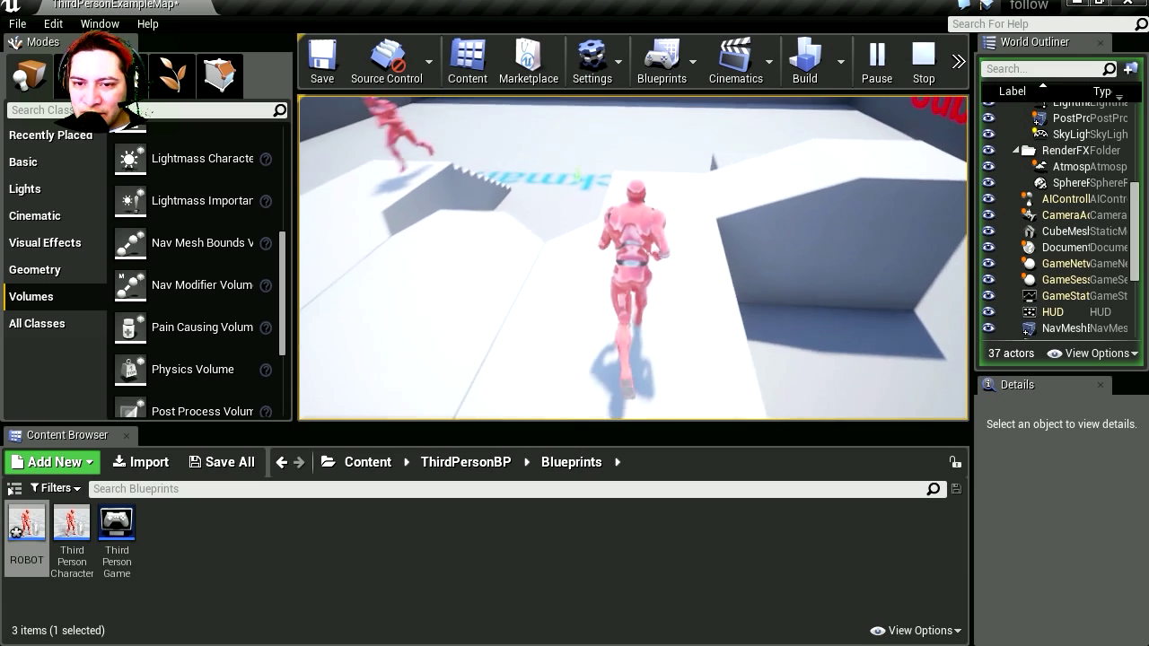
key("w")
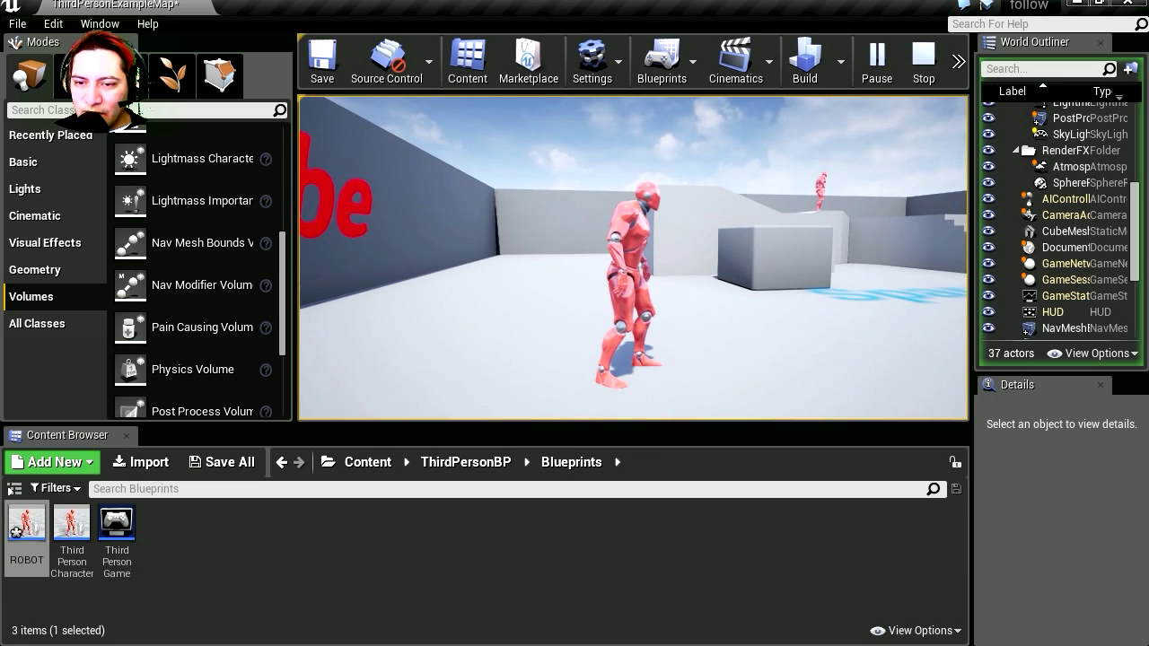
key("w")
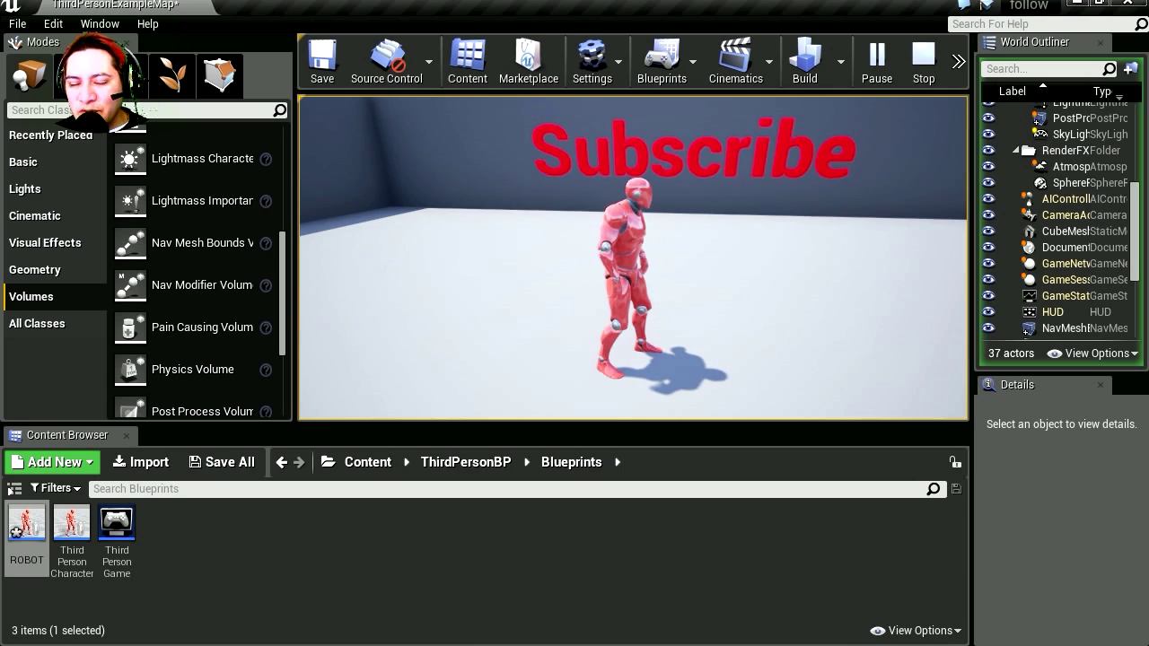